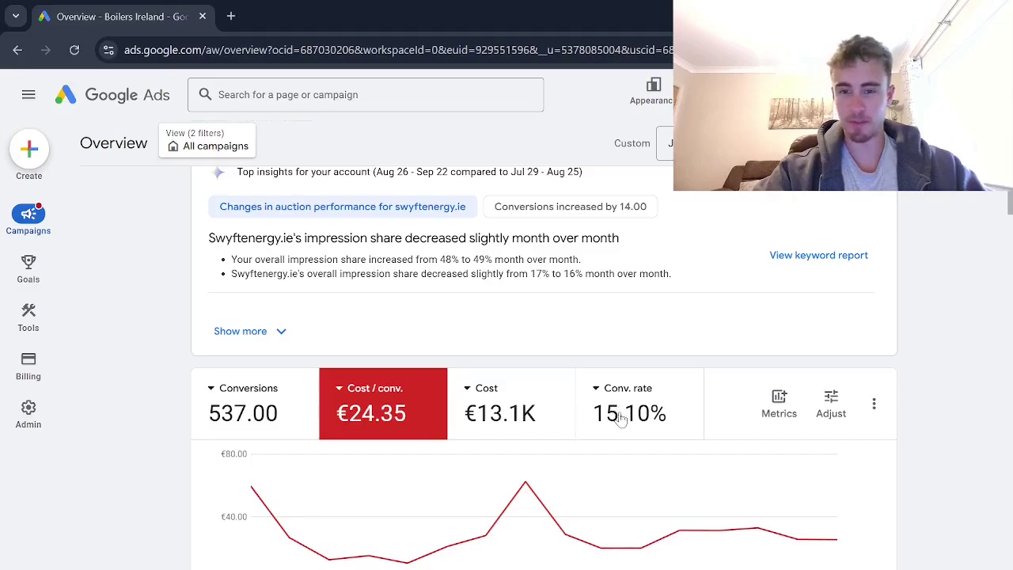
Switch to the Mr Clean Property account and open the Search terms report for the Meath/Louth/Dublin high-intent search campaign.
mouse_move(644, 569)
left_click(639, 538)
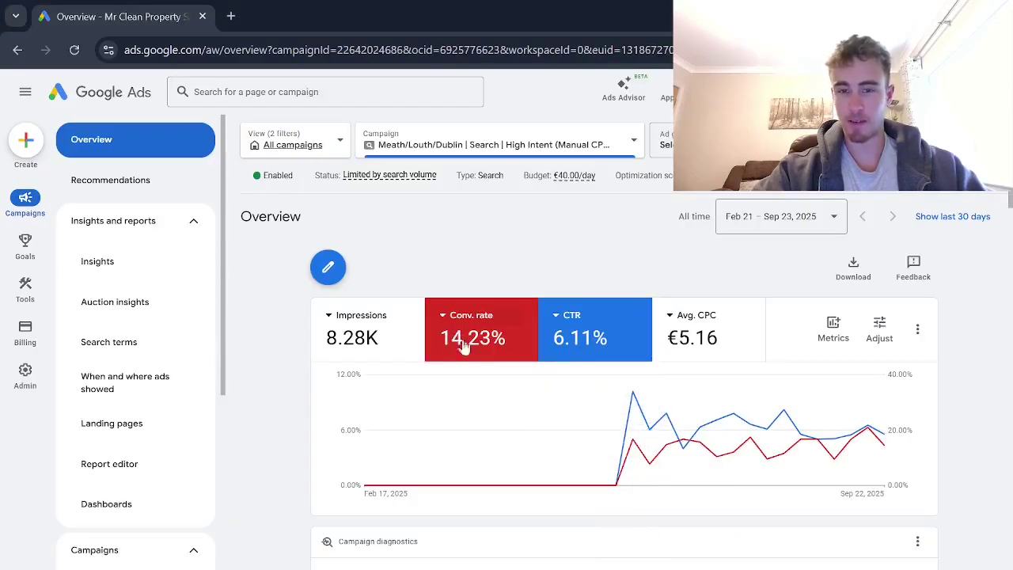
mouse_move(466, 340)
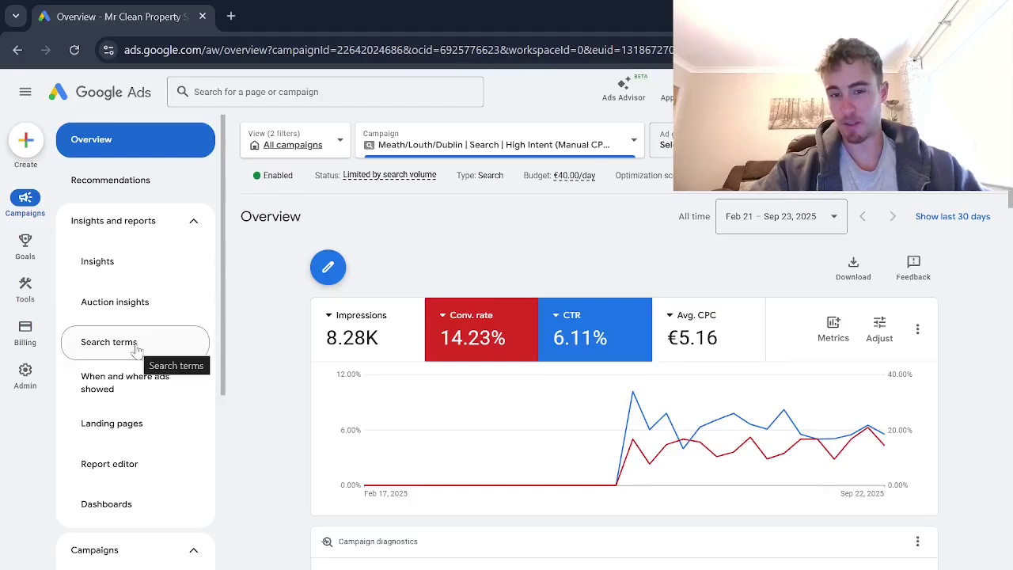
left_click(150, 231)
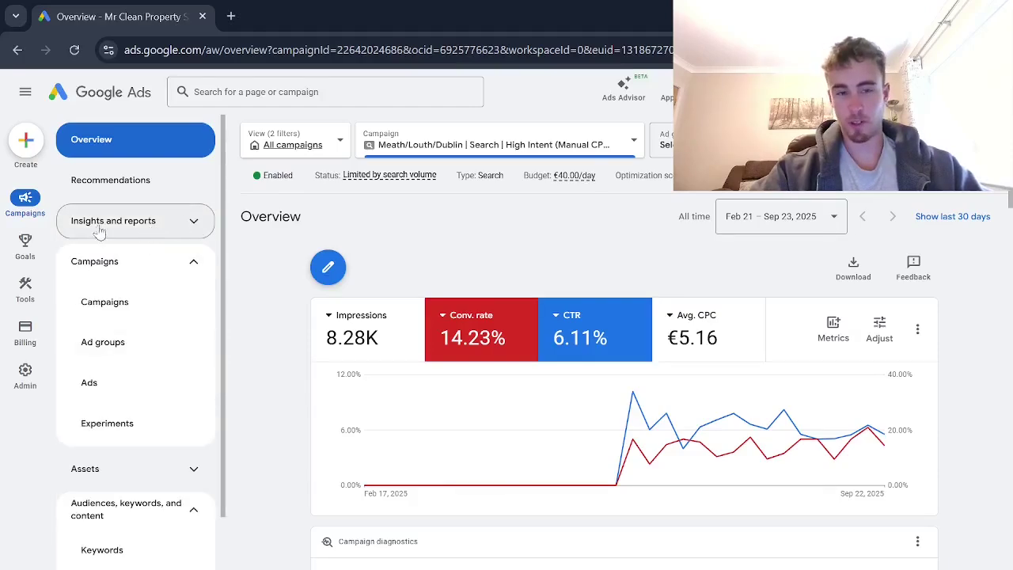
left_click(152, 231)
left_click(109, 341)
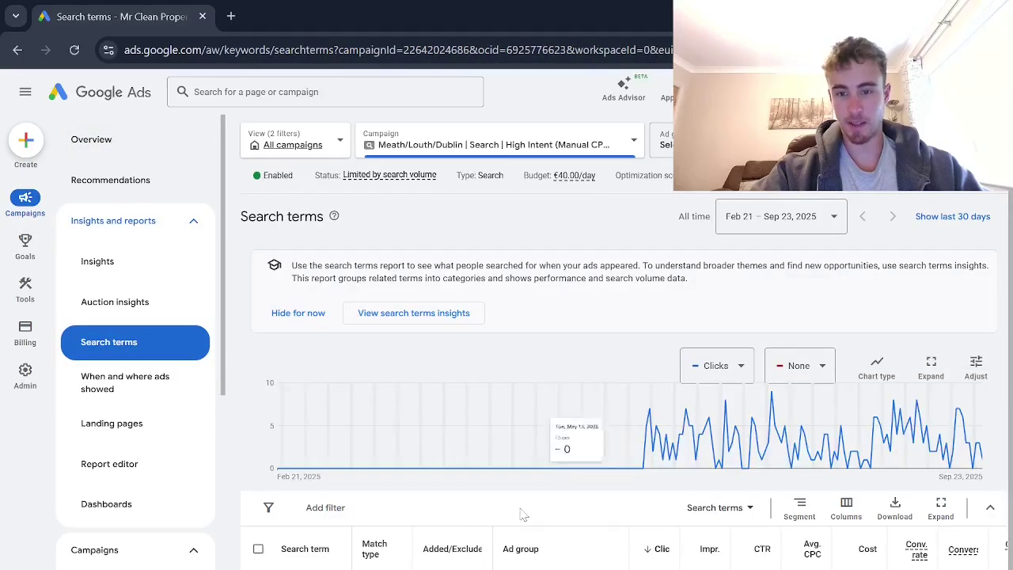
Examine the search terms with the most clicks, comparing their match types, ad groups and conversion rates.
scroll(527, 516, "down", 3)
scroll(523, 516, "down", 1)
scroll(519, 514, "up", 1)
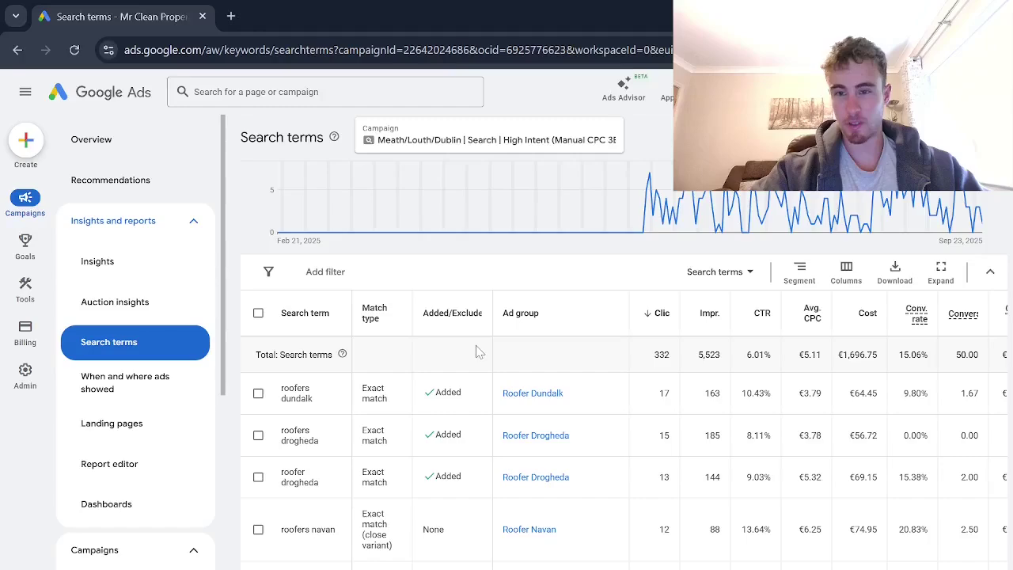
scroll(510, 431, "down", 1)
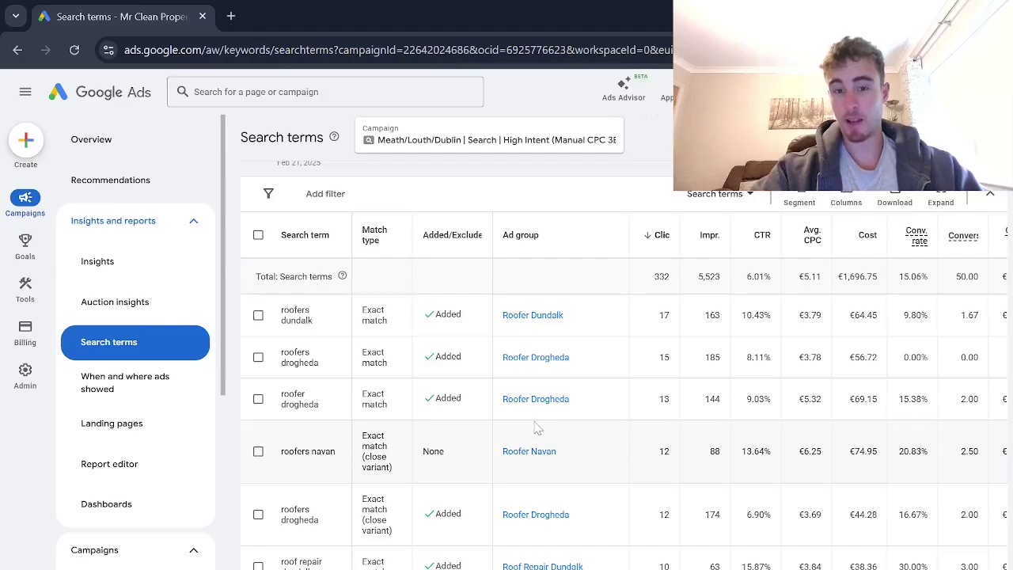
scroll(535, 427, "up", 1)
scroll(535, 429, "down", 1)
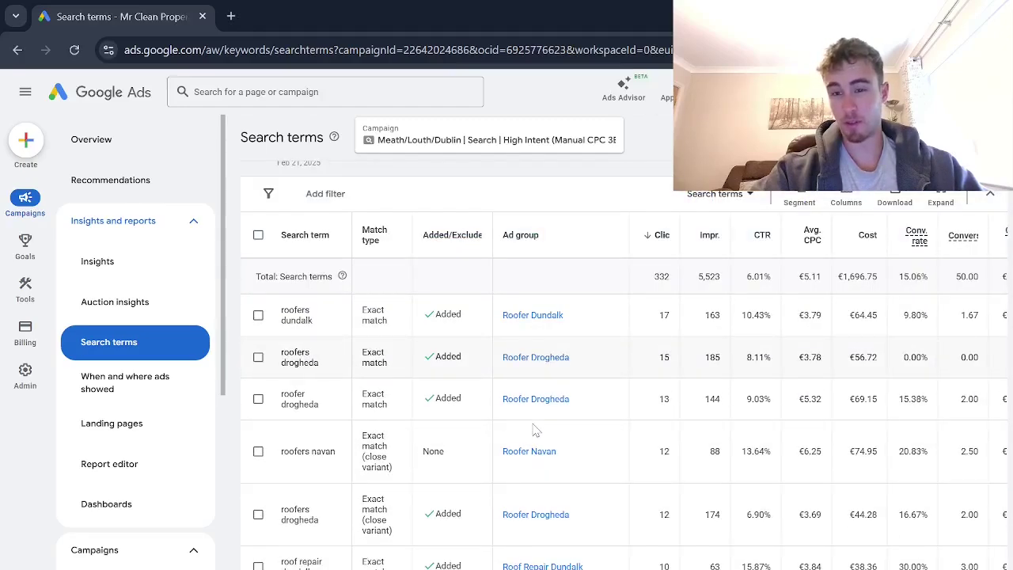
scroll(535, 429, "down", 6)
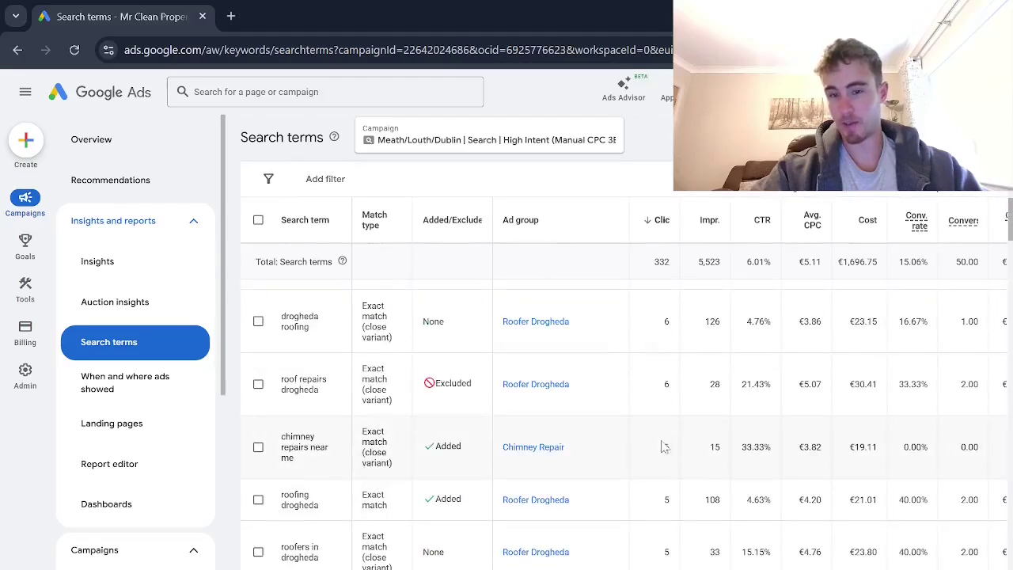
scroll(651, 452, "up", 8)
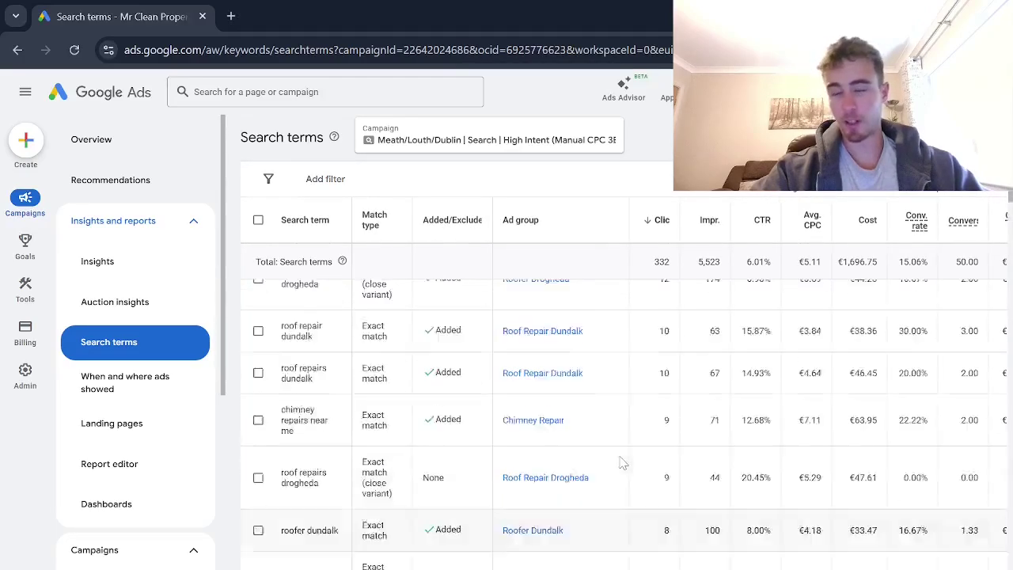
scroll(601, 475, "up", 3)
scroll(576, 486, "down", 3)
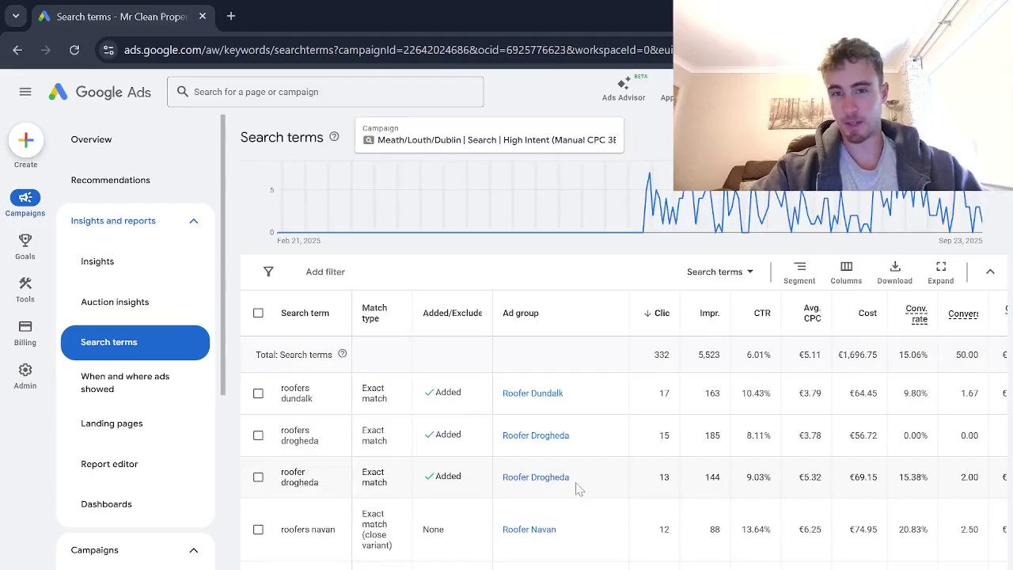
scroll(573, 493, "up", 1)
scroll(573, 493, "up", 1)
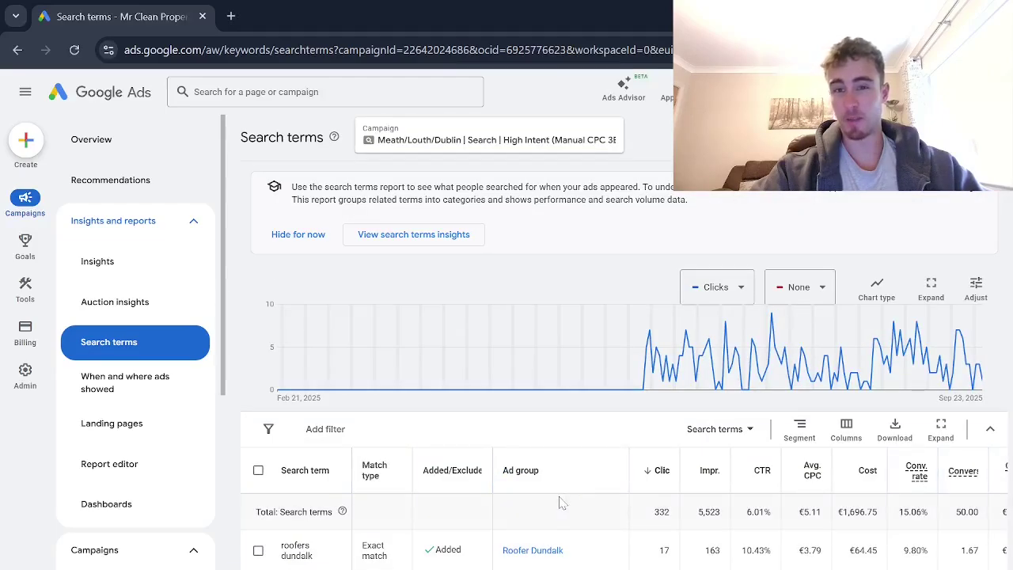
scroll(556, 510, "down", 2)
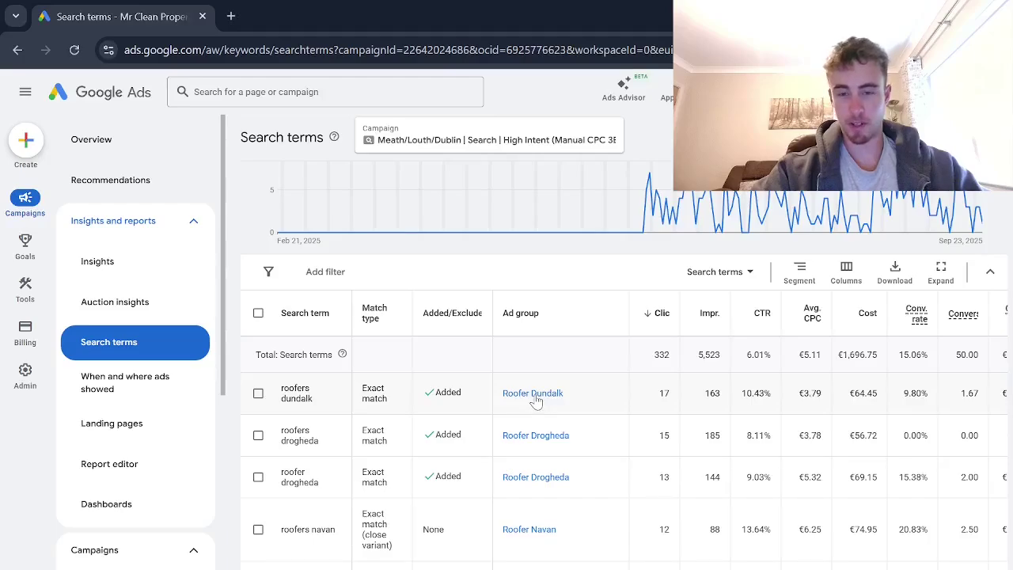
Review the lower-click search terms further down the report, checking each one's added or excluded status and matching ad group.
scroll(536, 419, "down", 3)
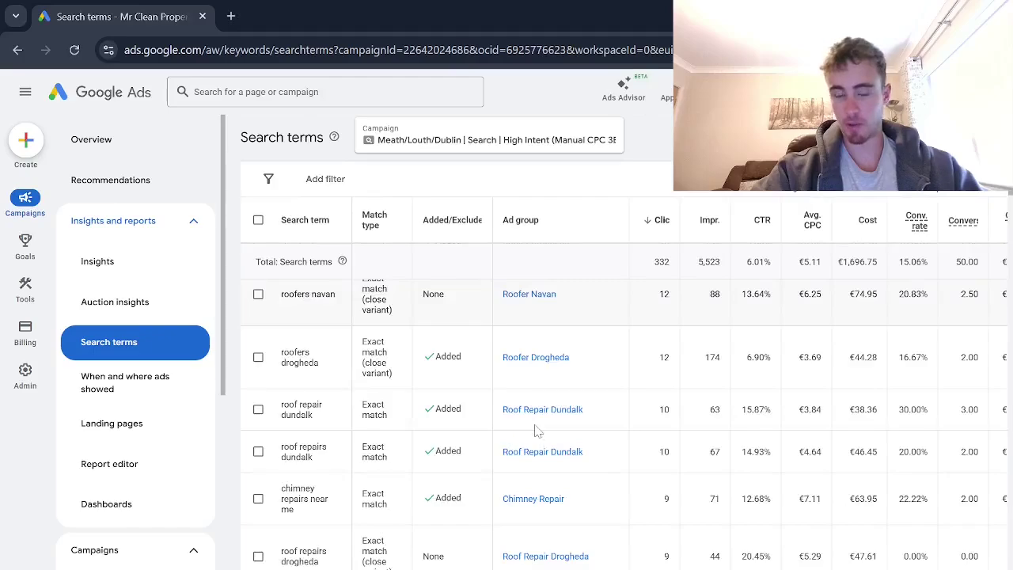
scroll(536, 430, "down", 3)
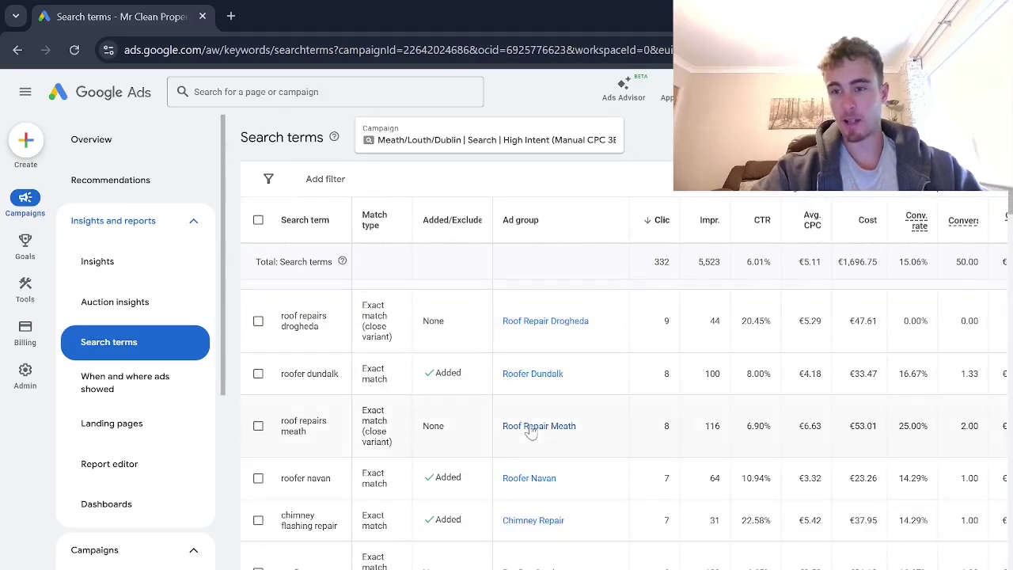
scroll(531, 431, "down", 5)
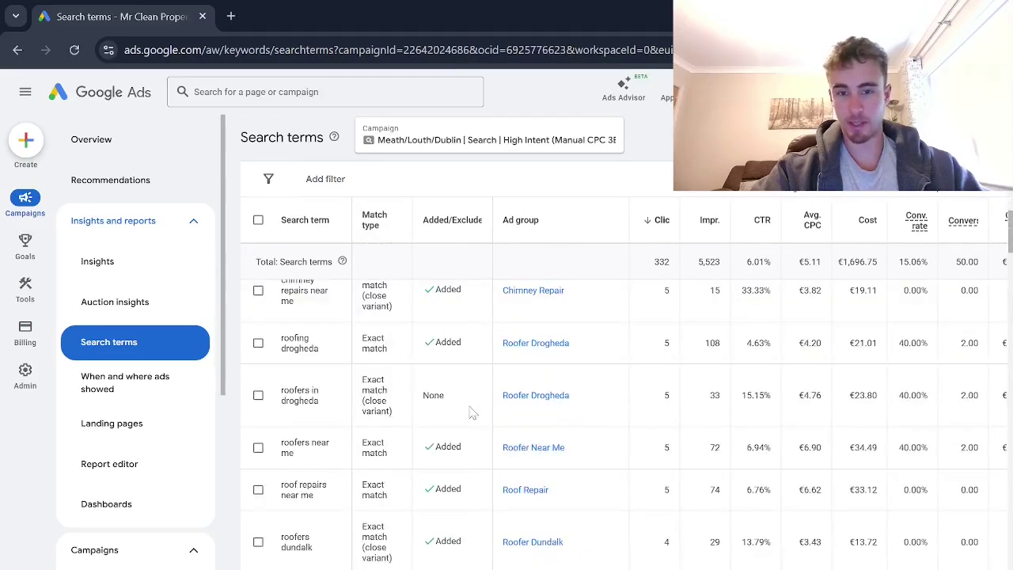
scroll(472, 413, "down", 2)
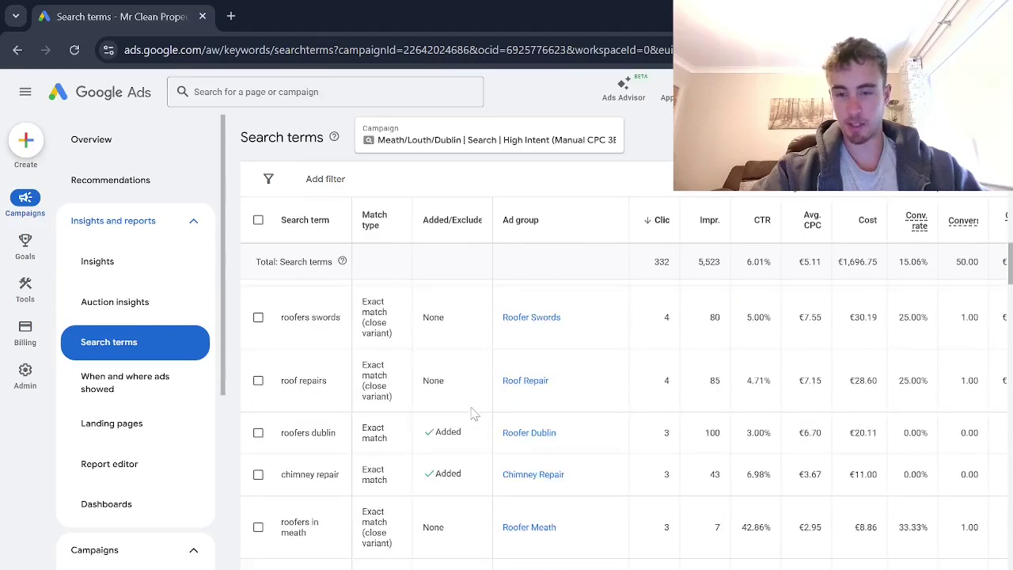
scroll(475, 415, "up", 2)
scroll(487, 431, "up", 1)
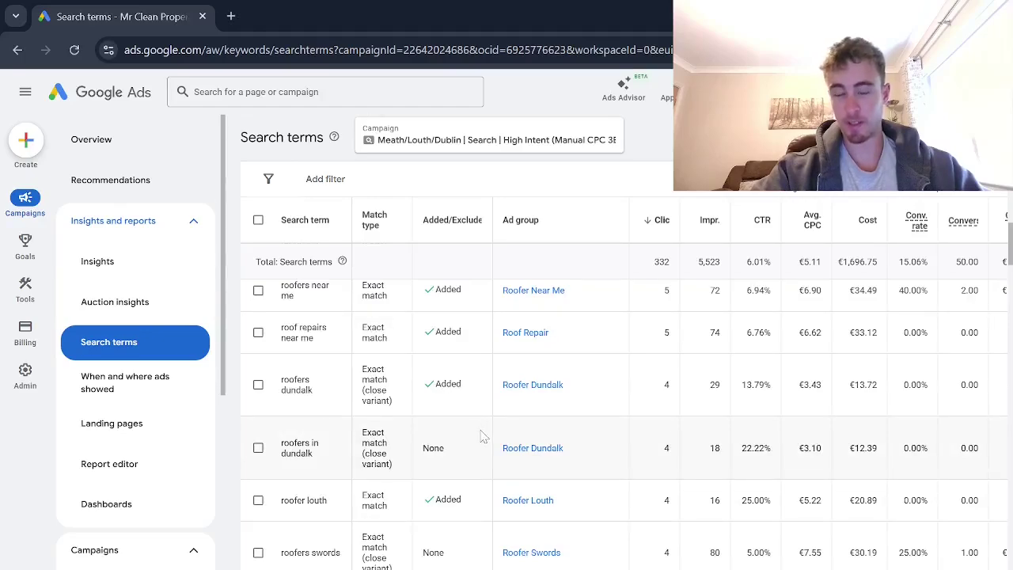
scroll(484, 435, "down", 4)
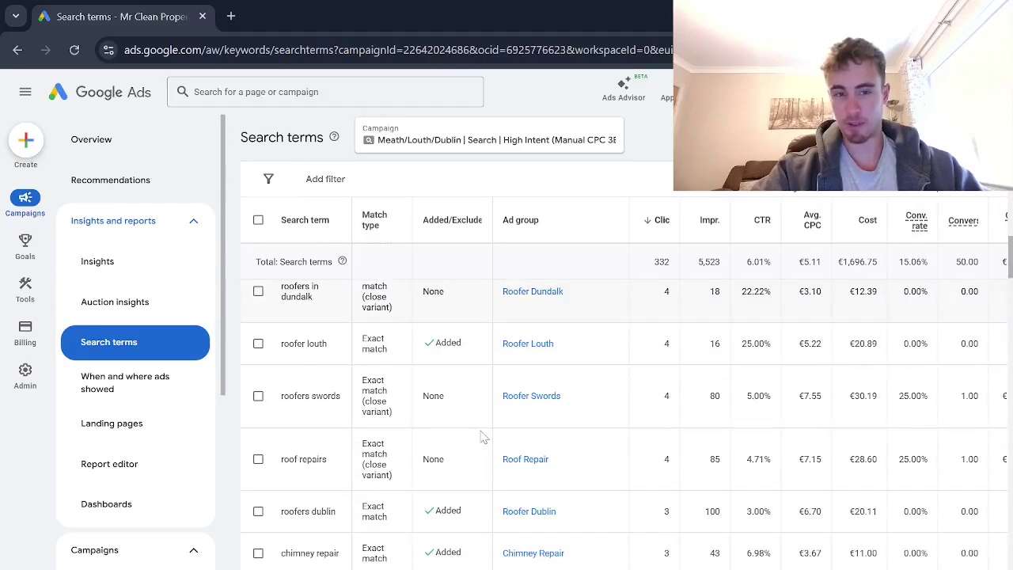
scroll(483, 435, "up", 2)
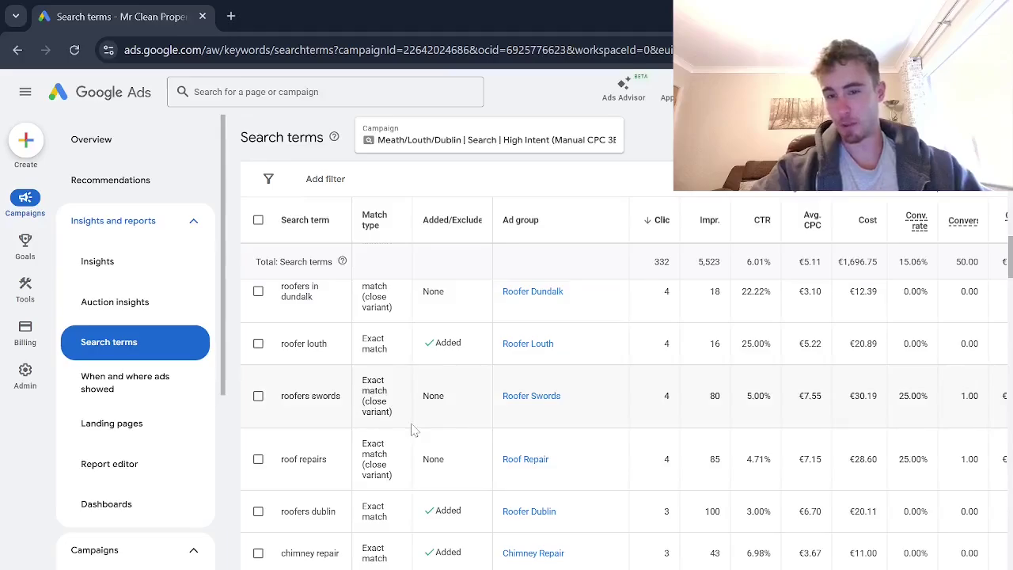
scroll(411, 429, "down", 10)
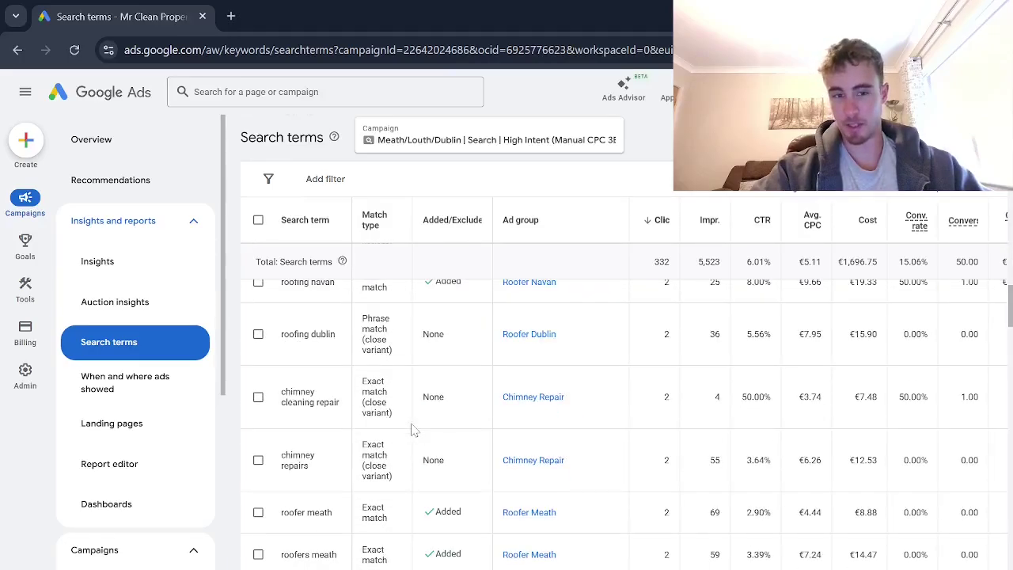
scroll(412, 429, "down", 10)
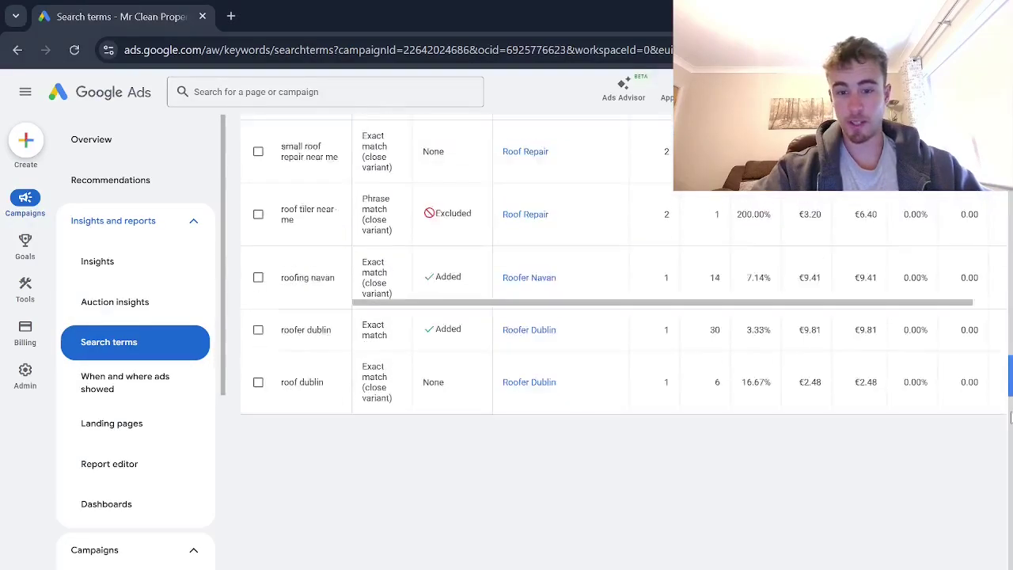
Compare impressions, clicks and cost per conversion across the totals rows for search terms, other search terms and the campaign.
scroll(709, 531, "down", 5)
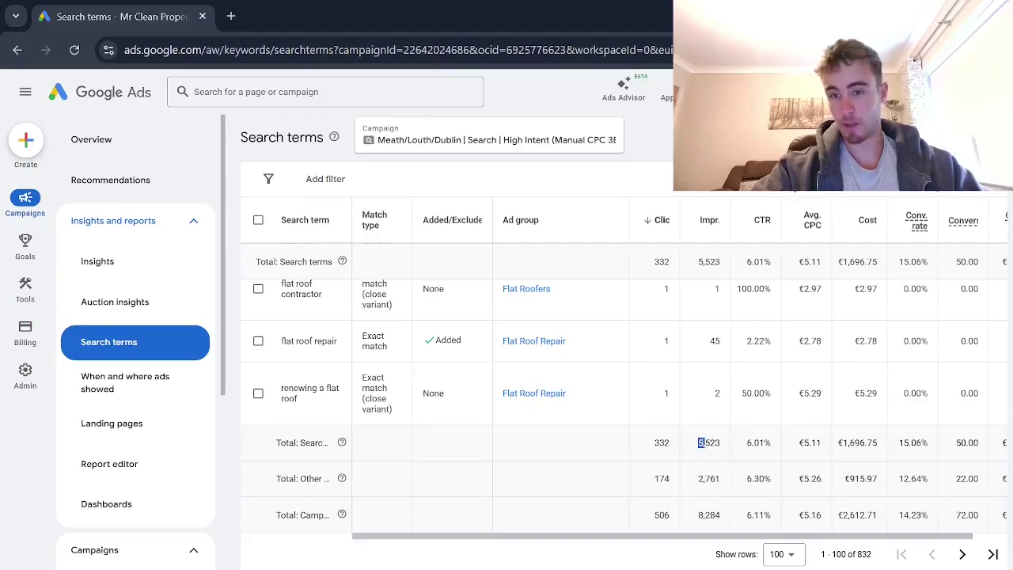
left_click_drag(703, 443, 717, 442)
left_click(706, 443)
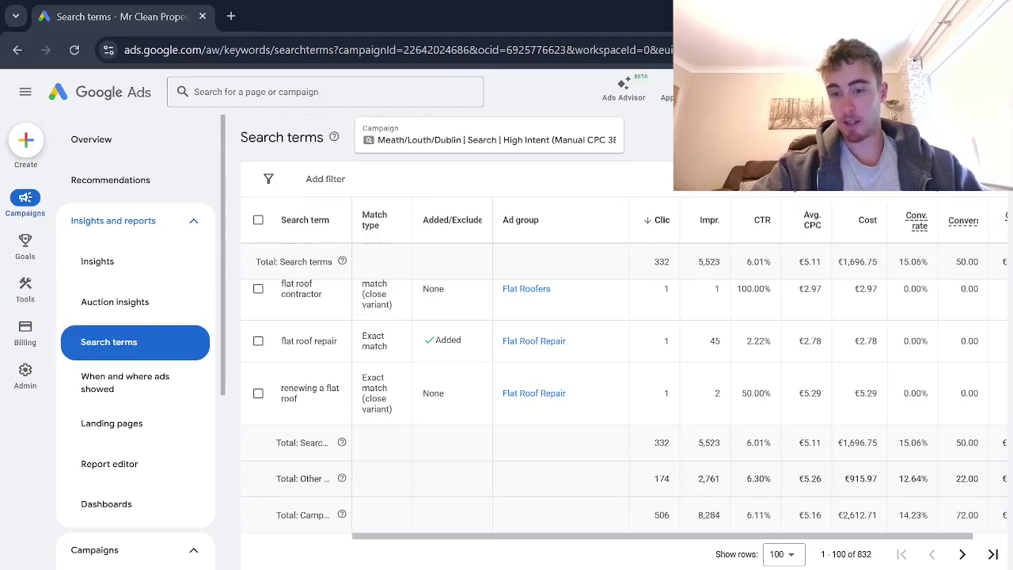
double_click(709, 479)
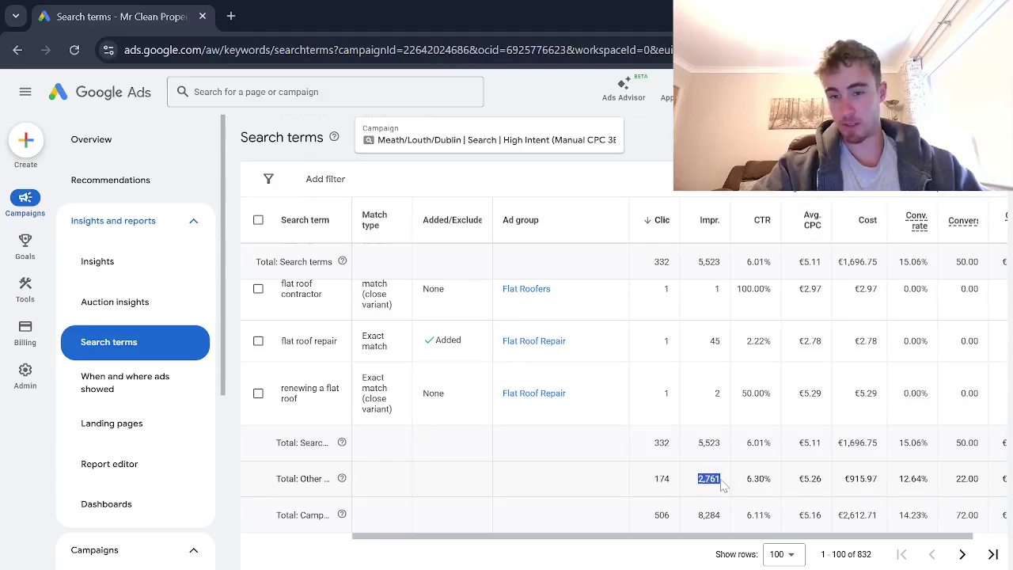
left_click(722, 484)
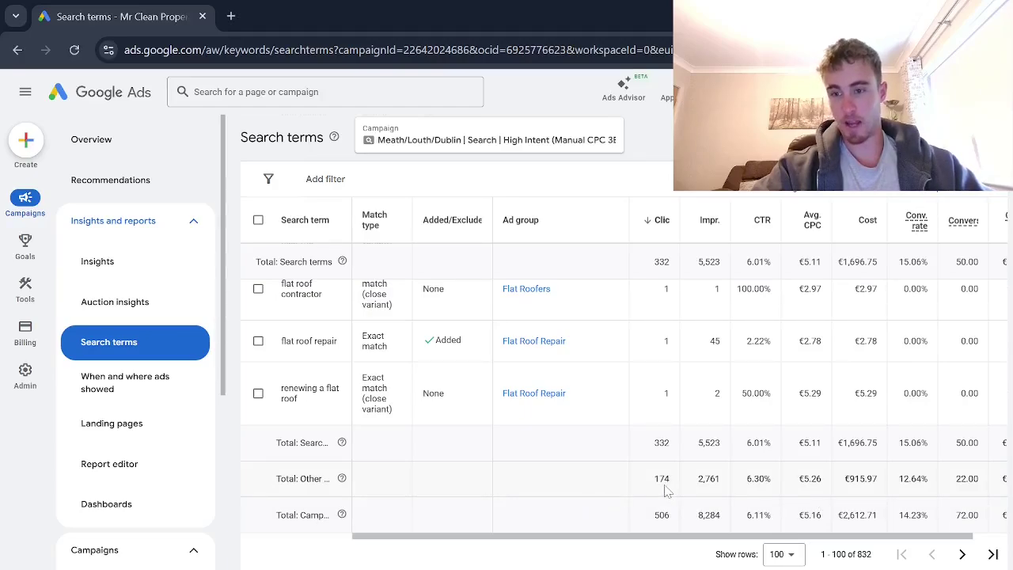
left_click_drag(765, 537, 802, 541)
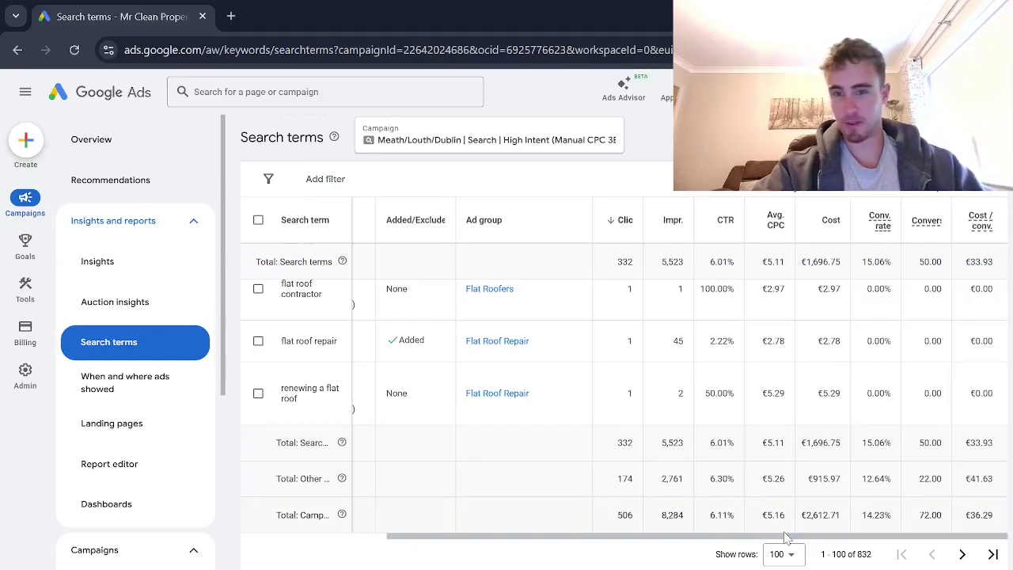
Examine the one- and two-click search terms above the totals for relevance, match type and excluded status.
scroll(516, 451, "up", 2)
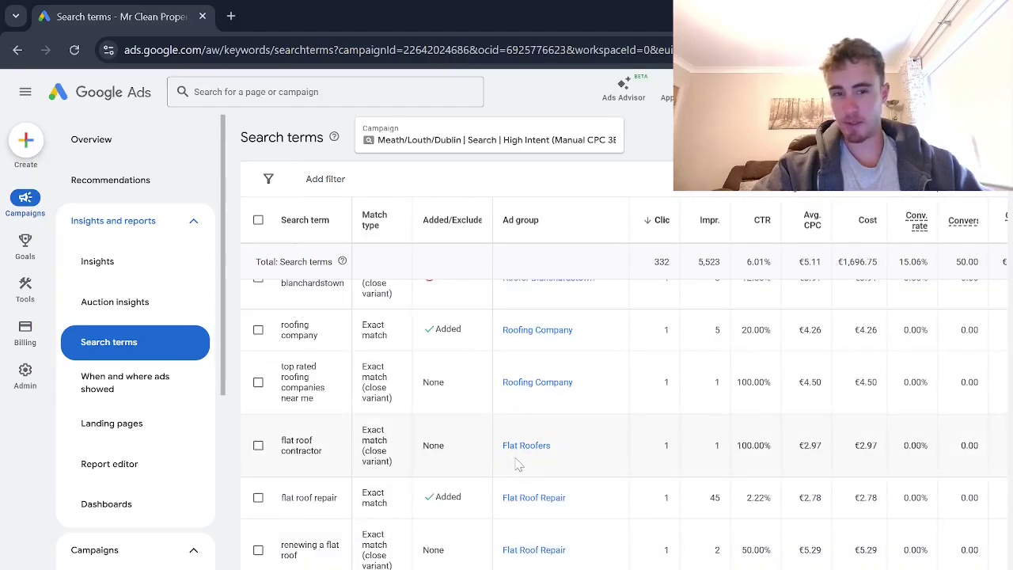
scroll(514, 467, "down", 3)
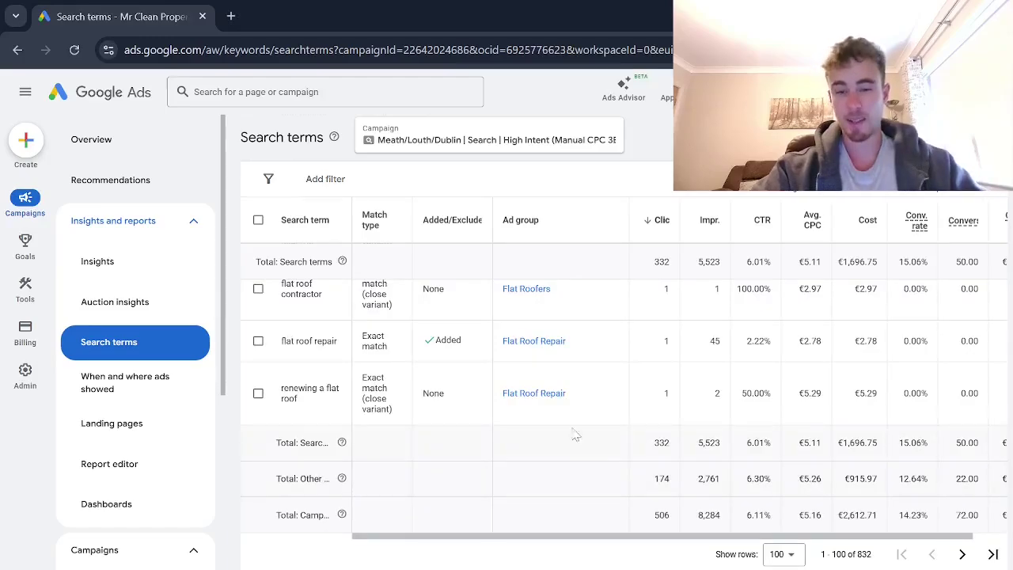
scroll(485, 475, "up", 5)
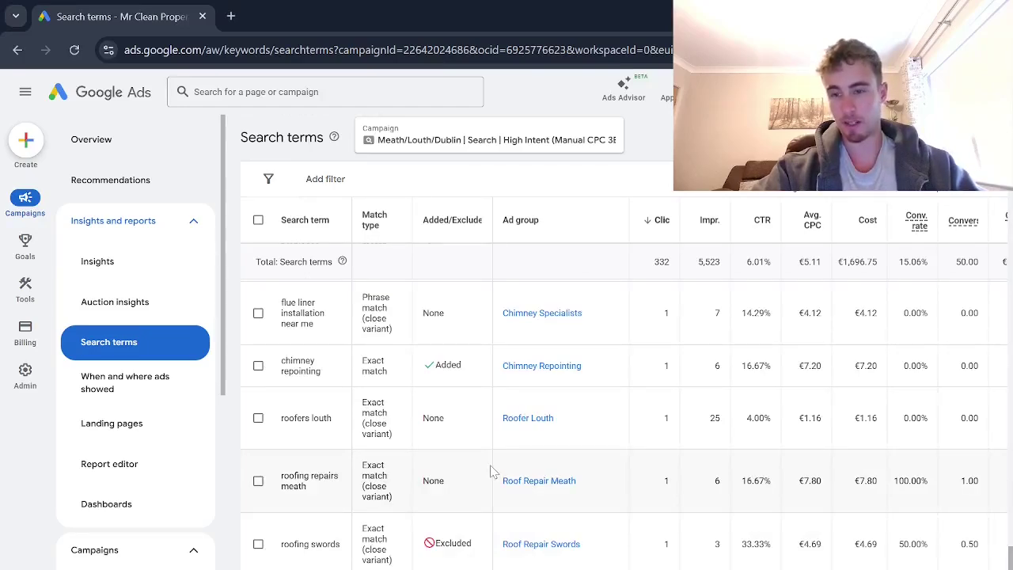
scroll(490, 470, "down", 1)
scroll(491, 471, "down", 3)
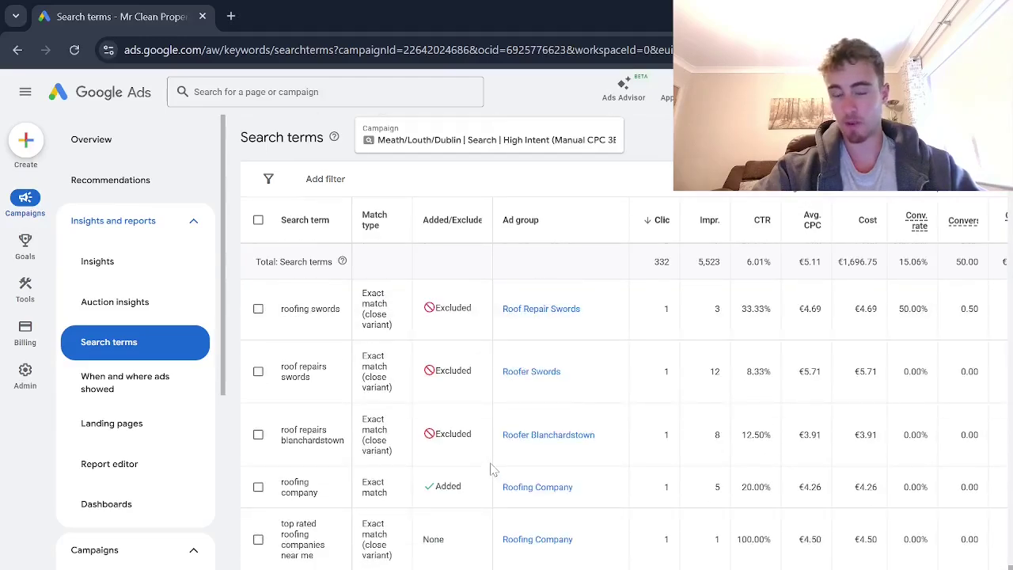
scroll(491, 466, "down", 3)
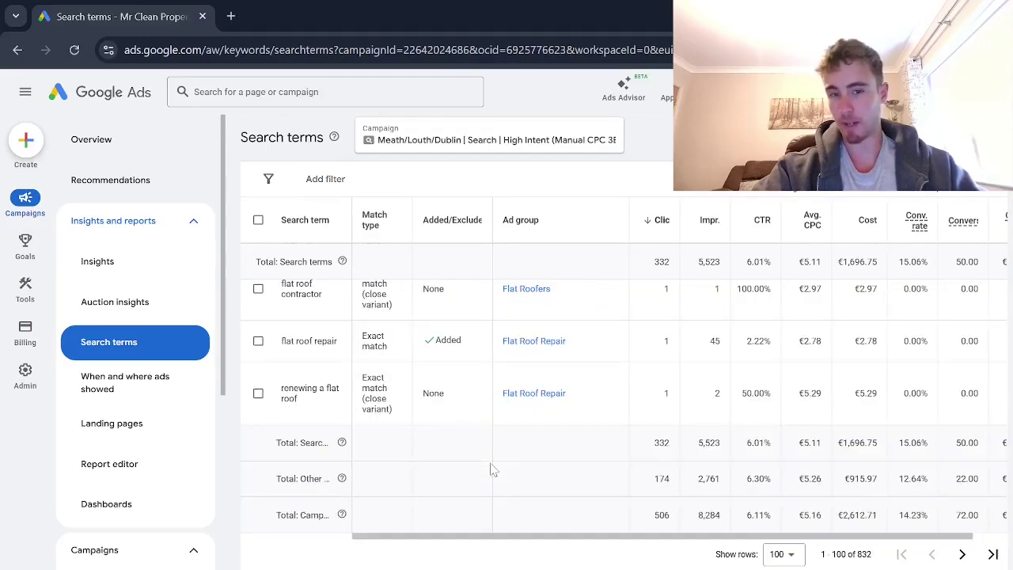
scroll(543, 506, "up", 5)
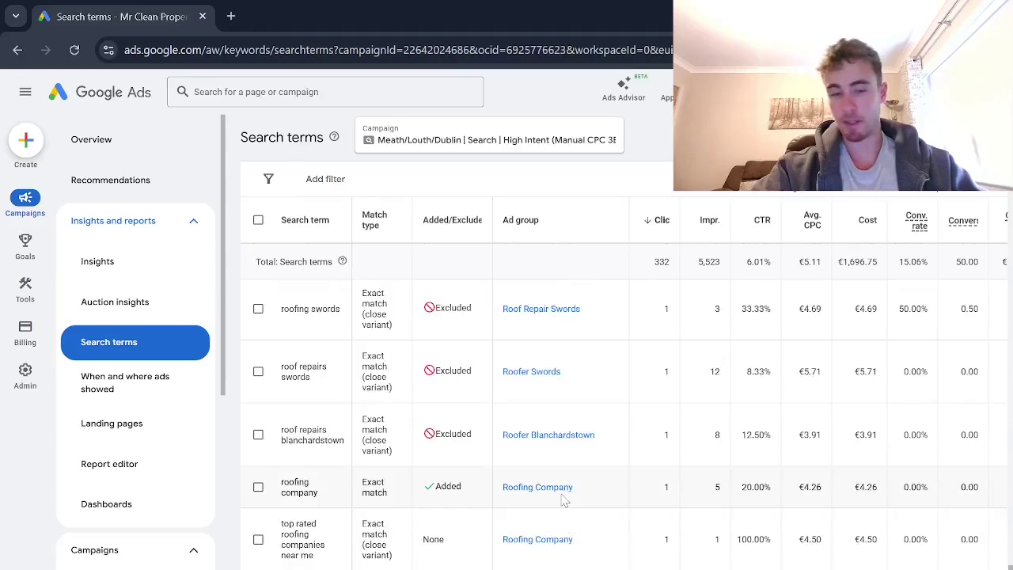
scroll(543, 480, "up", 2)
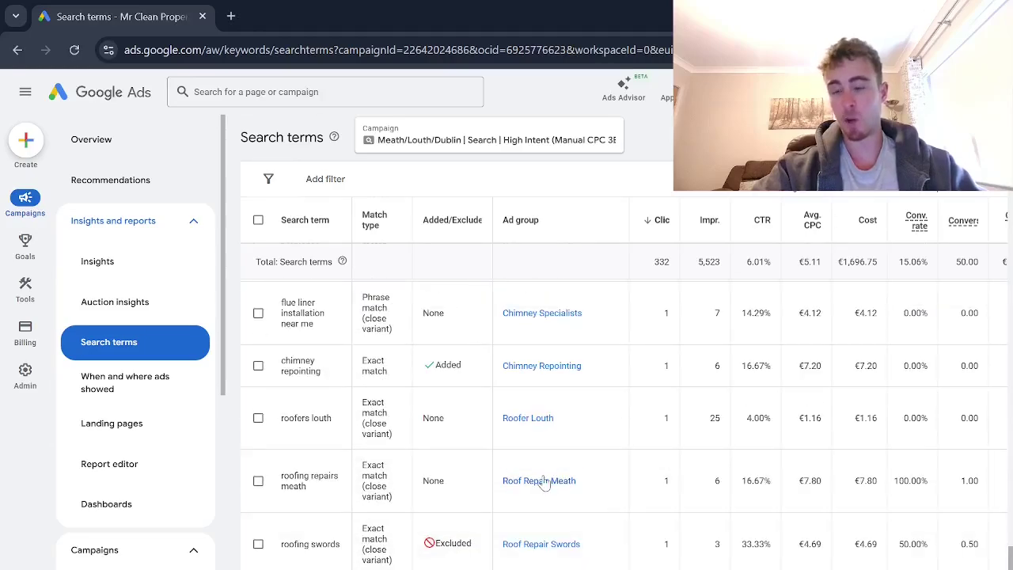
scroll(642, 389, "up", 2)
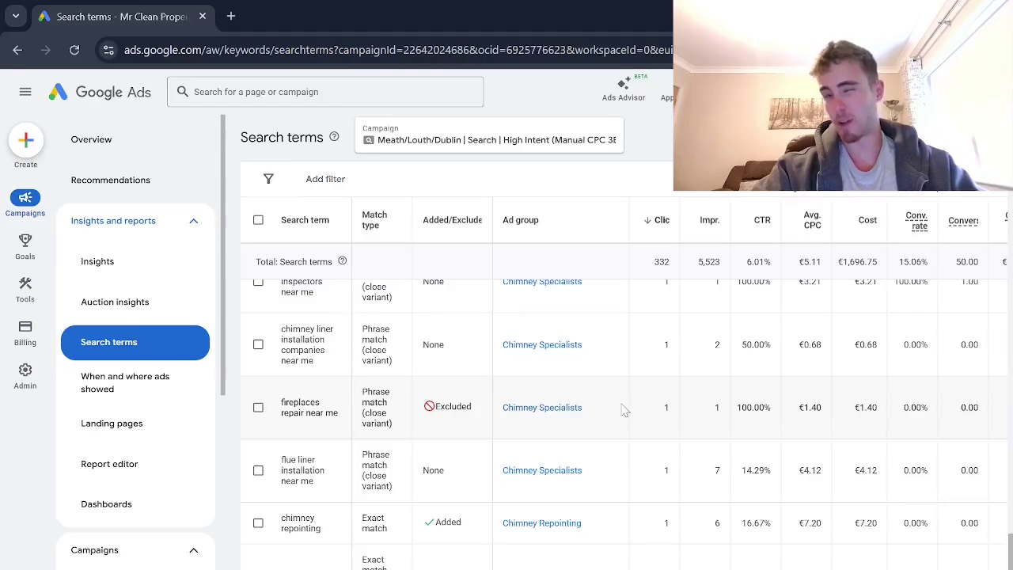
scroll(622, 407, "up", 10)
scroll(546, 402, "down", 2)
scroll(534, 401, "up", 5)
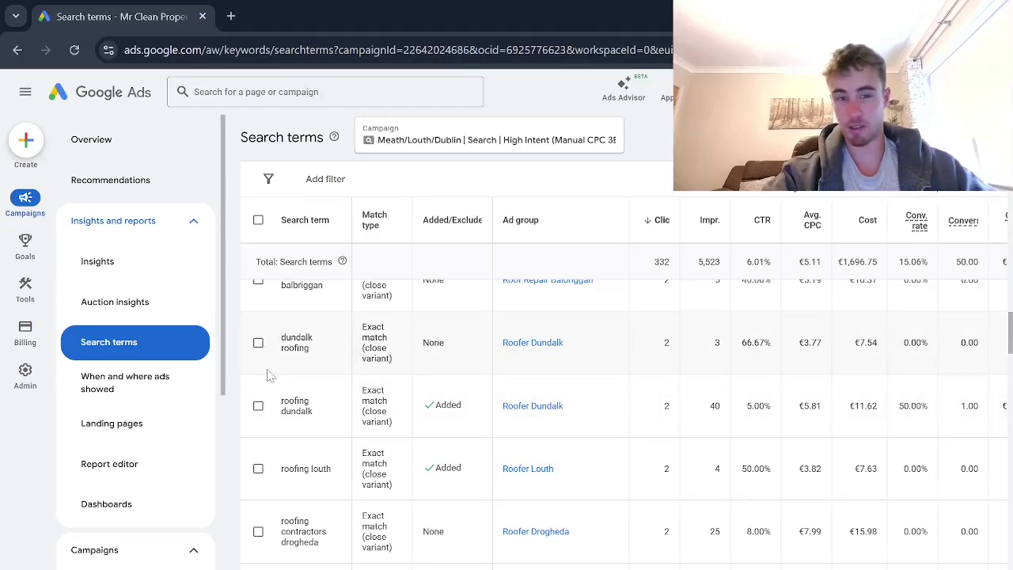
Switch to the Full Setup & Optimisation Checklist in Google Sheets and select the "Review search terms" item under the after-launch checks.
scroll(515, 388, "down", 2)
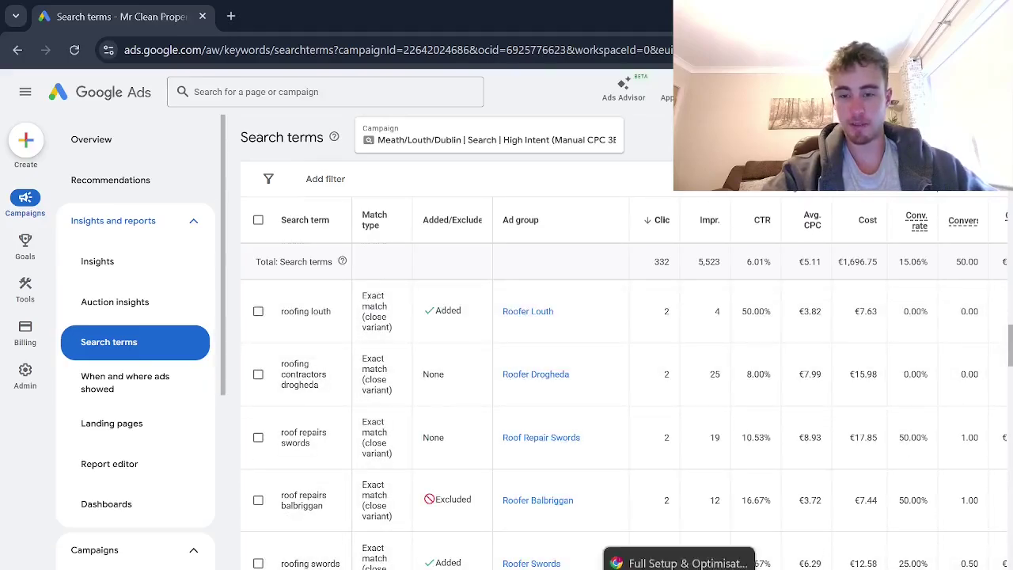
left_click(654, 554)
scroll(455, 498, "down", 6)
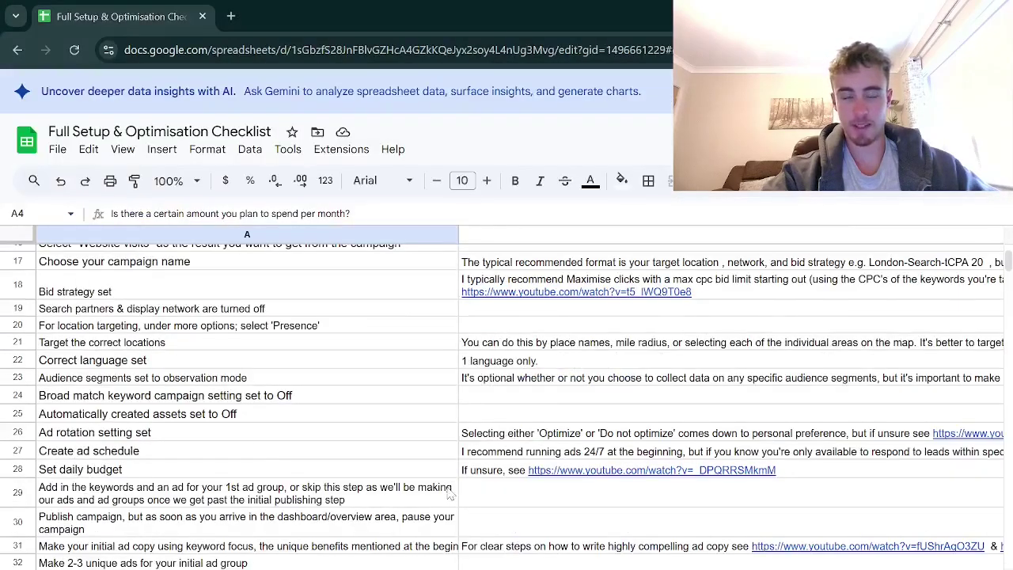
scroll(419, 476, "down", 5)
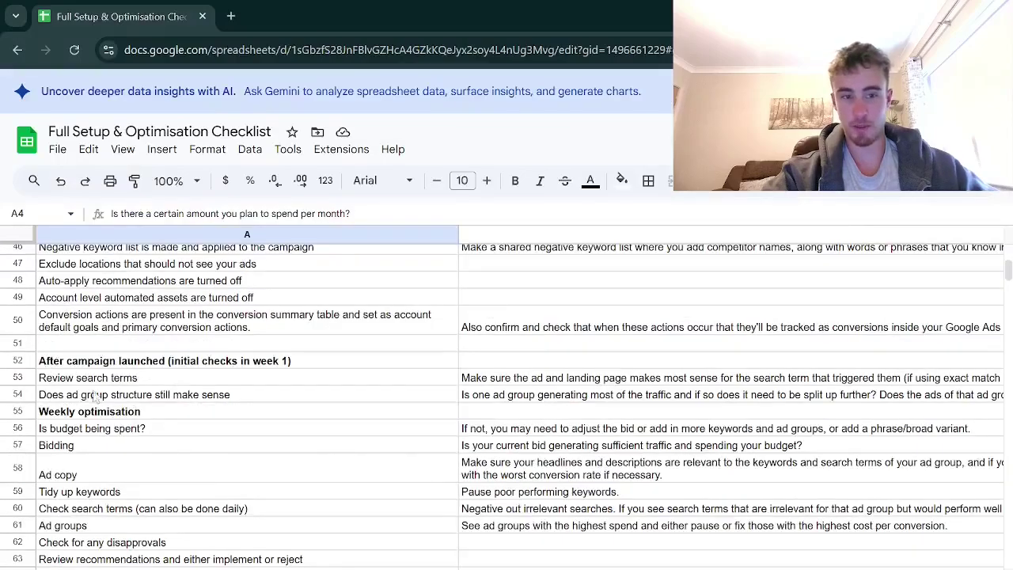
left_click(97, 379)
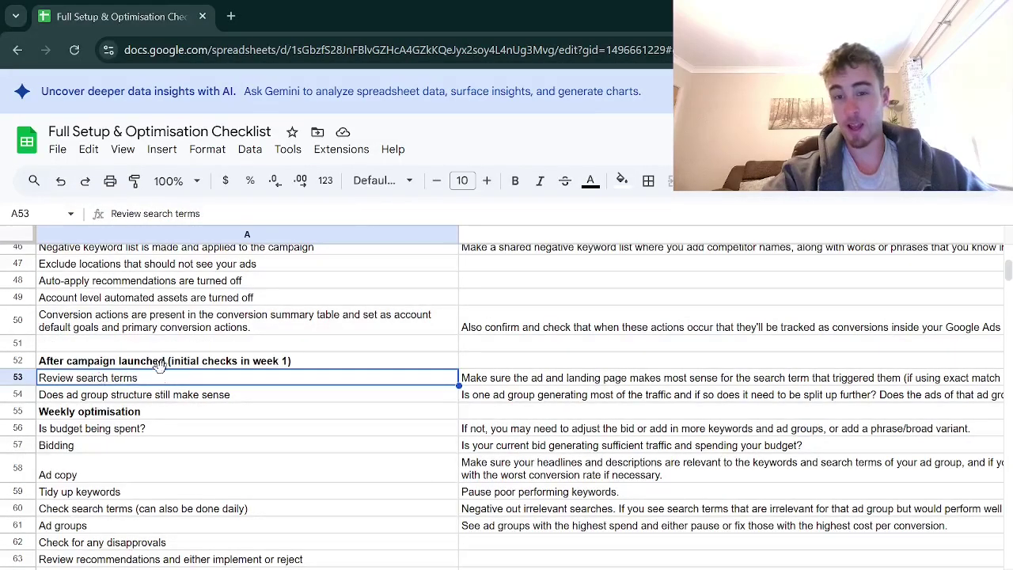
Read through the checklist's campaign set-up steps, week 1 checks, and weekly and monthly optimisation tasks.
scroll(359, 348, "up", 5)
scroll(358, 348, "up", 5)
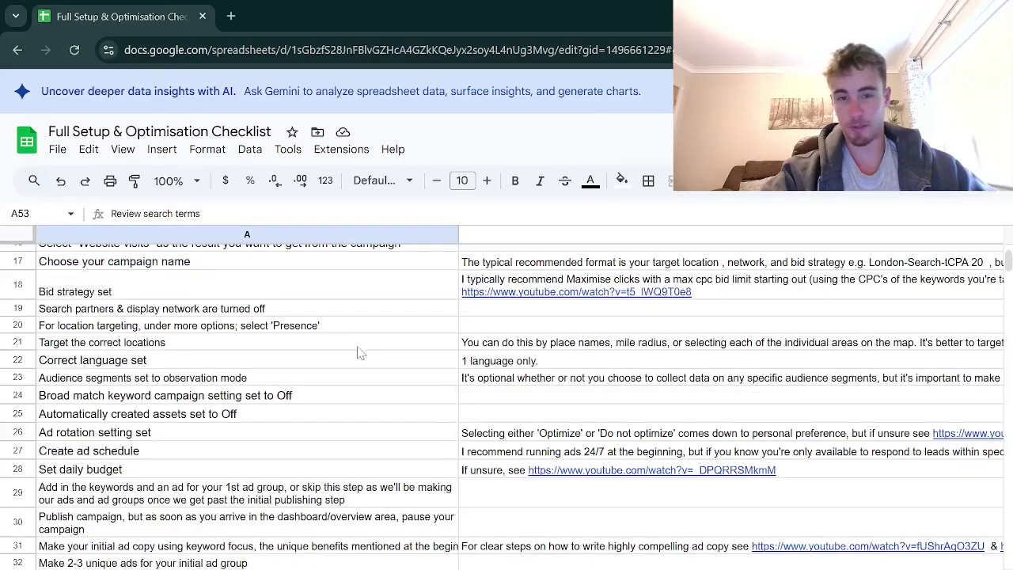
scroll(355, 351, "down", 2)
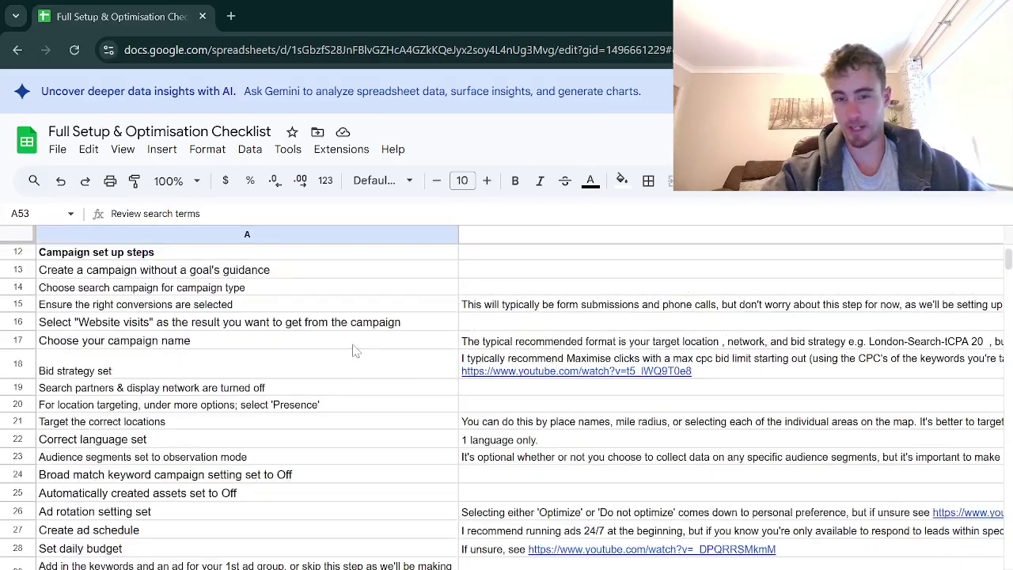
scroll(355, 352, "down", 5)
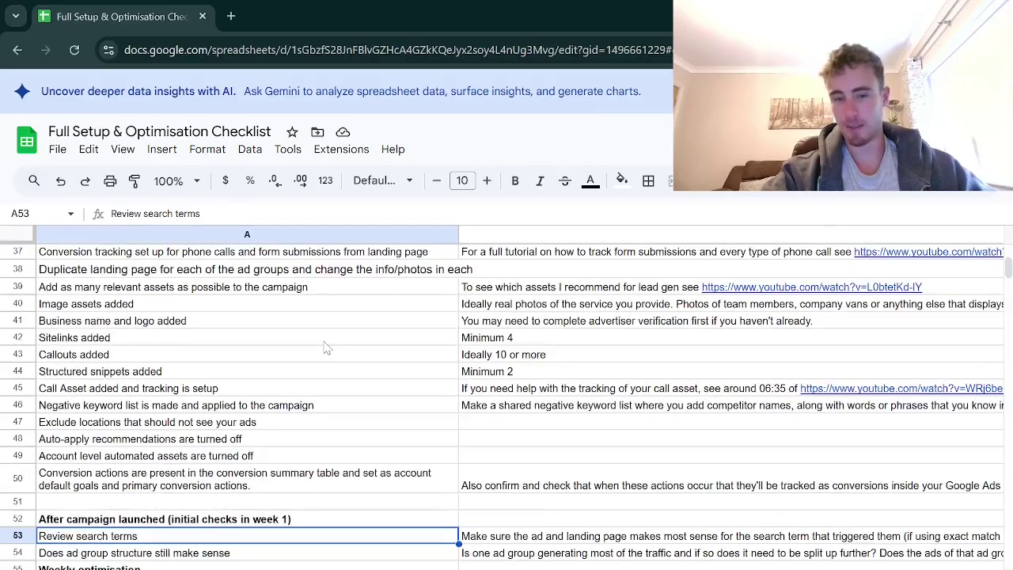
scroll(325, 348, "down", 3)
scroll(292, 358, "down", 3)
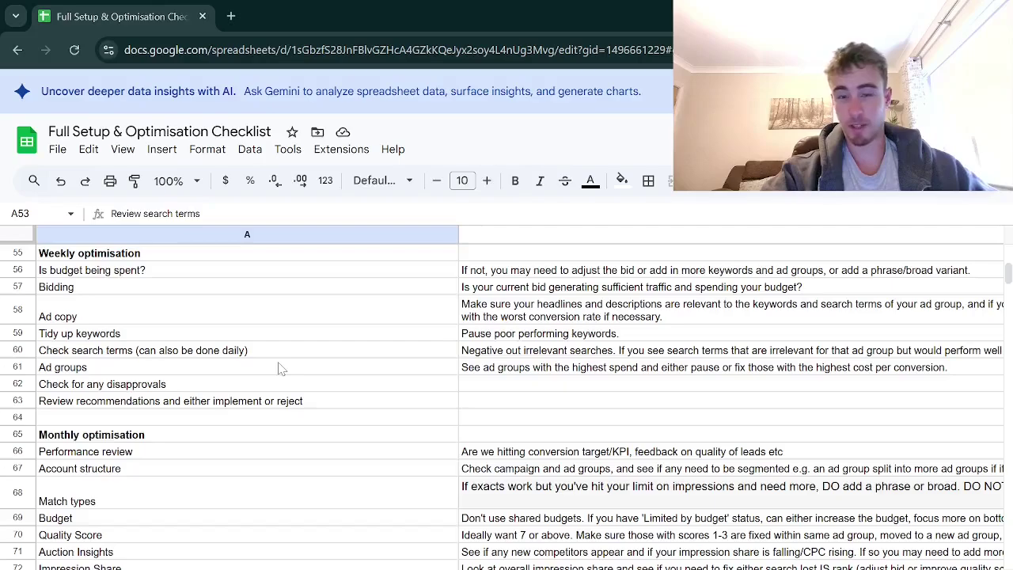
scroll(279, 369, "down", 1)
scroll(278, 370, "up", 1)
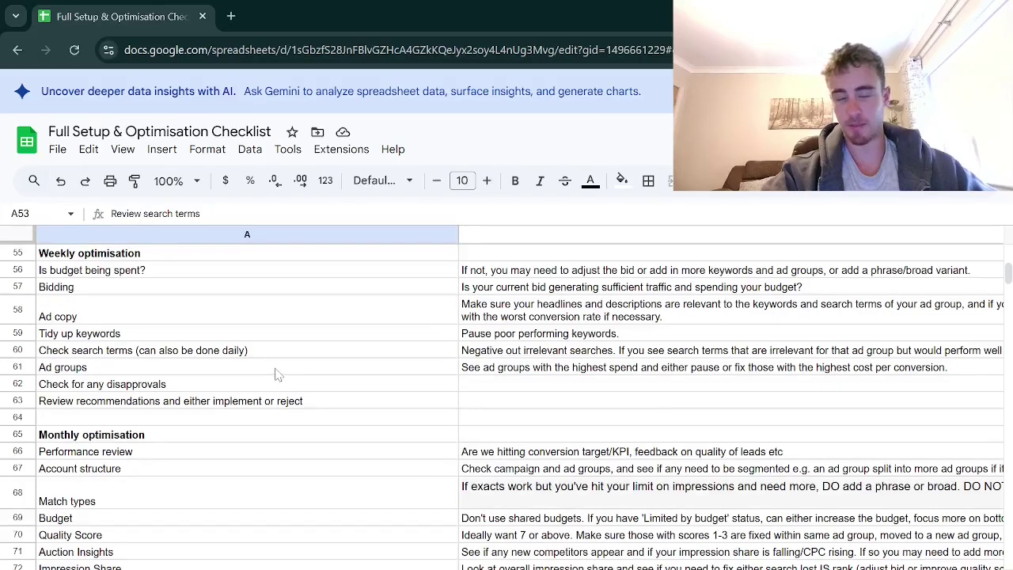
Switch back to Google Ads and select the search terms "chimney cowl fitting service near me" and "affordable roofers near me".
key("alt+Tab")
scroll(327, 418, "down", 3)
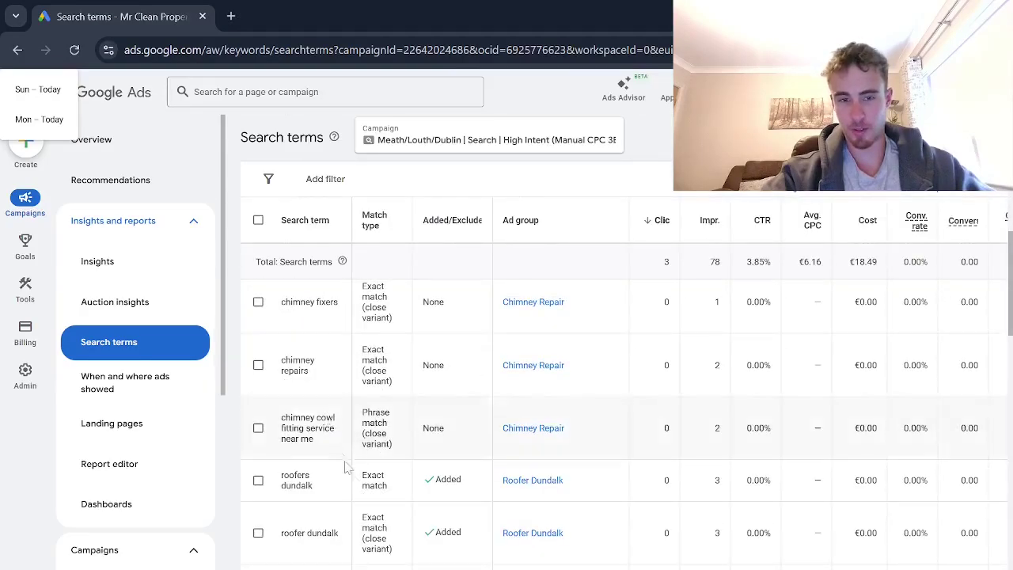
left_click(258, 428)
scroll(307, 530, "up", 5)
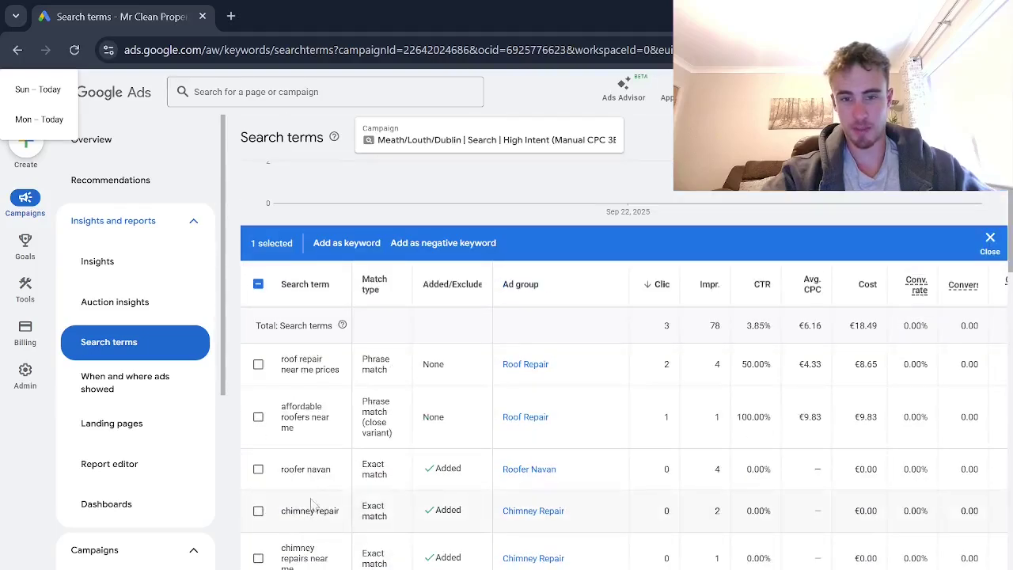
left_click(258, 417)
scroll(447, 478, "down", 2)
scroll(447, 478, "up", 1)
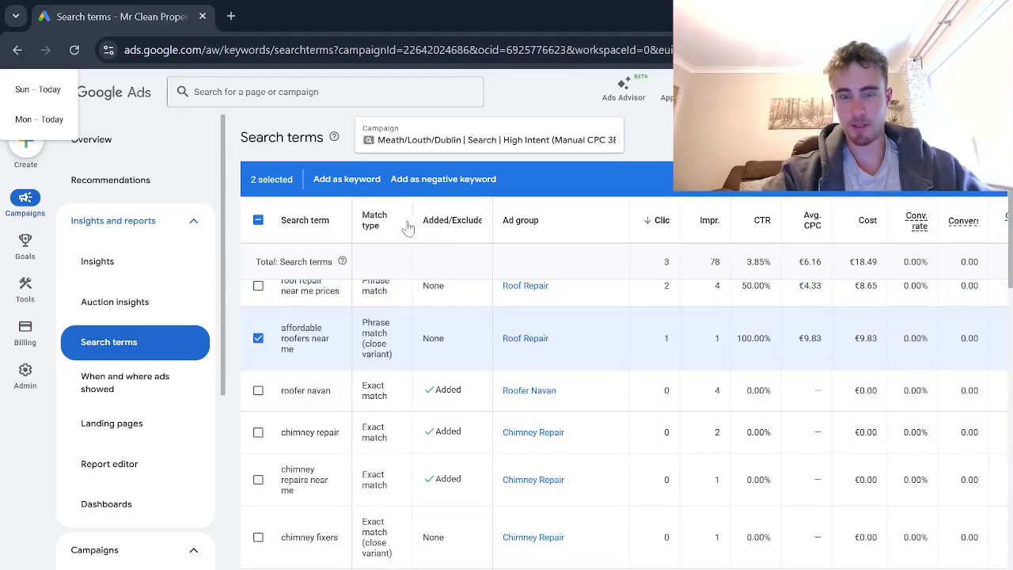
scroll(427, 352, "down", 1)
scroll(425, 356, "down", 1)
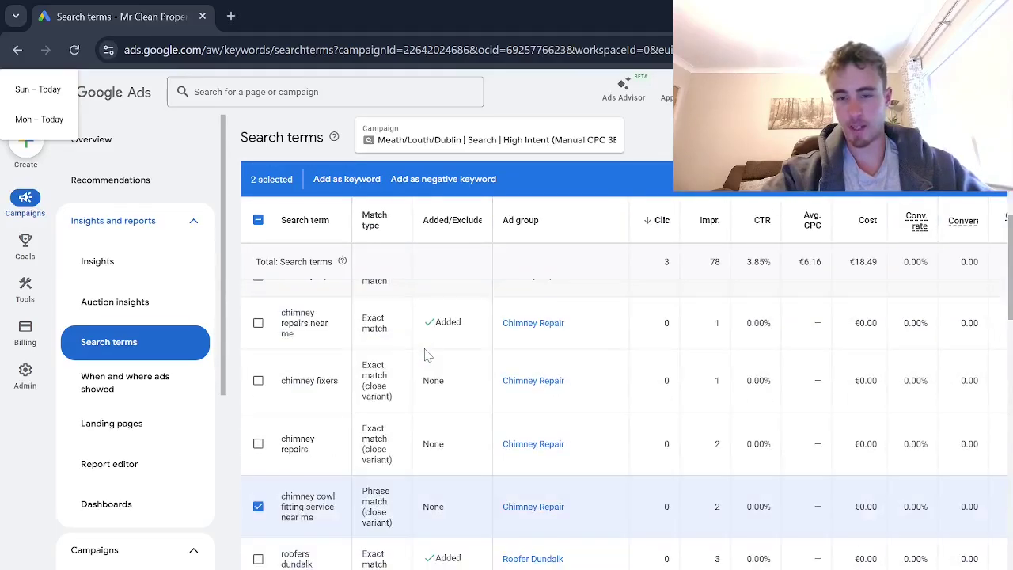
scroll(420, 372, "up", 2)
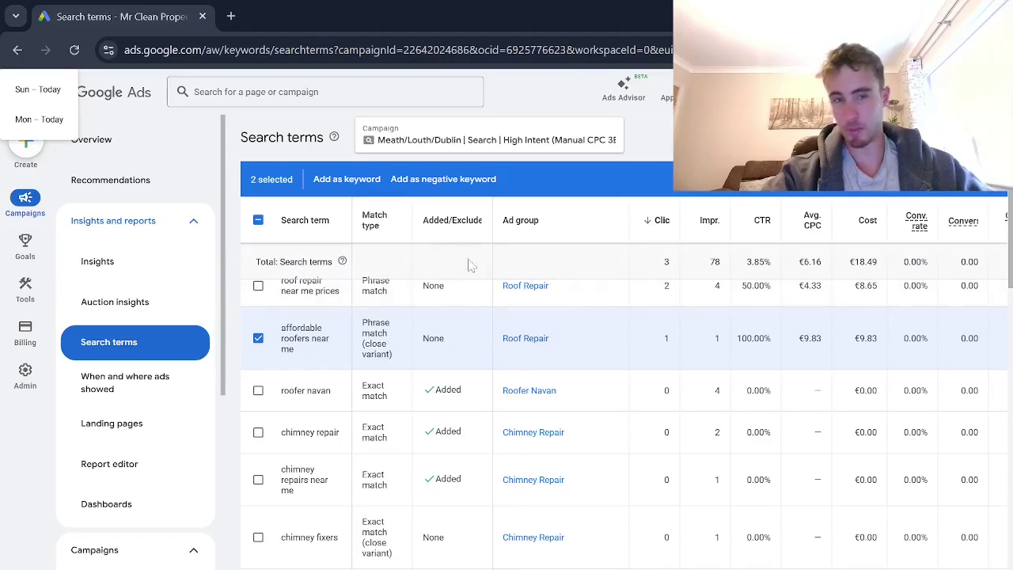
Add the two selected search terms as exact match negative keywords at ad group level, and highlight "affordable roofers near me".
left_click(443, 179)
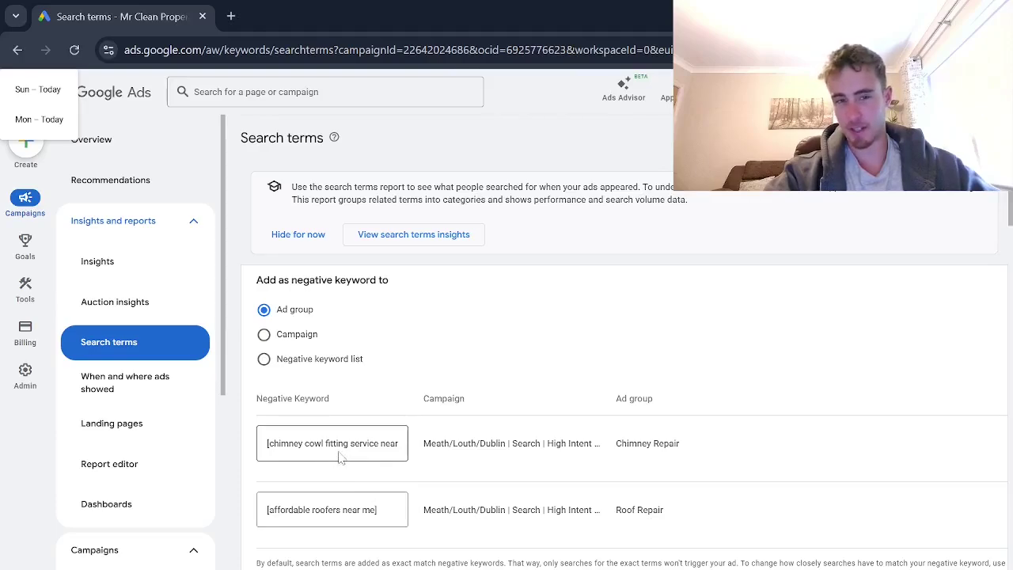
scroll(380, 425, "down", 1)
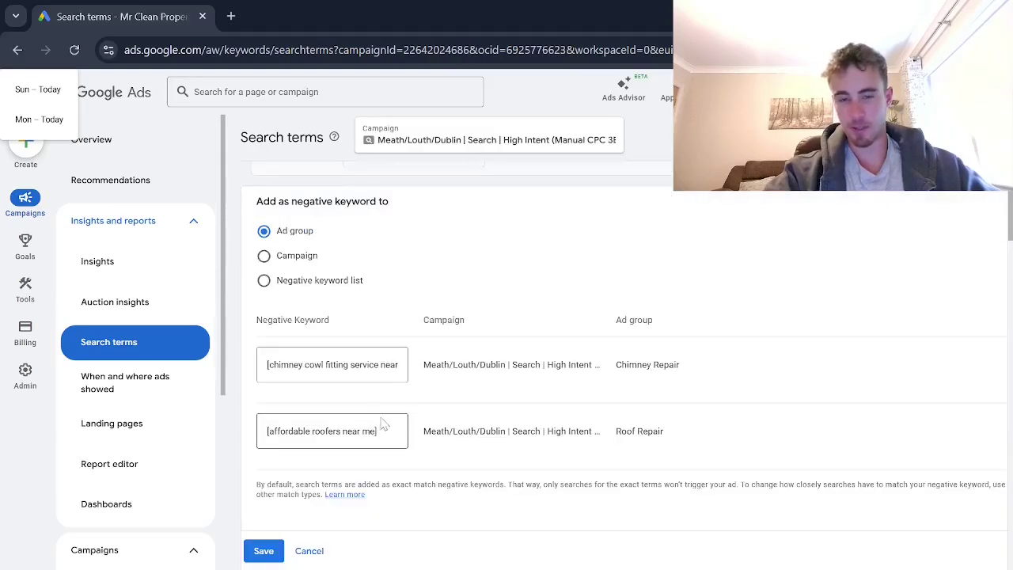
left_click(266, 550)
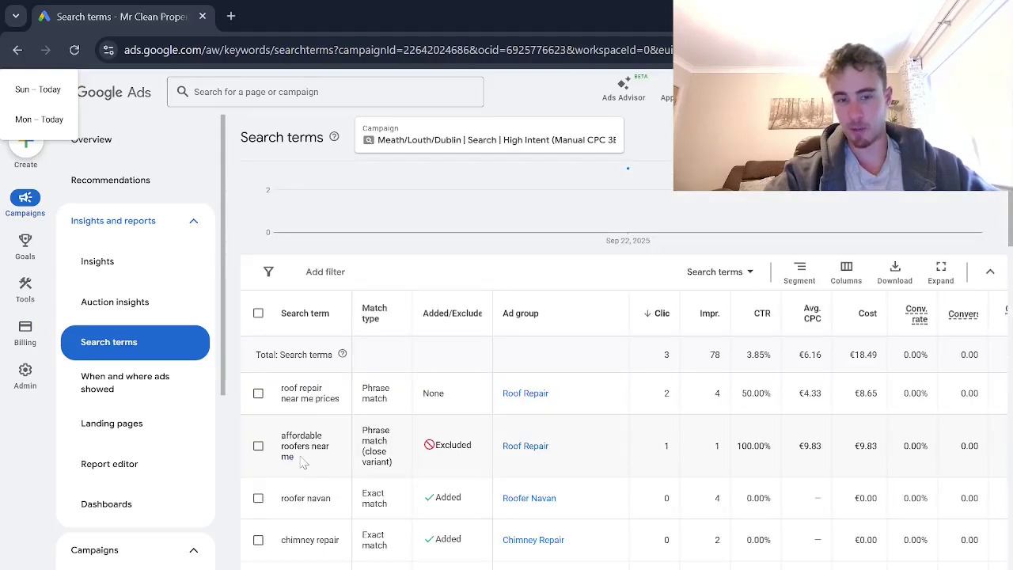
left_click_drag(302, 463, 277, 437)
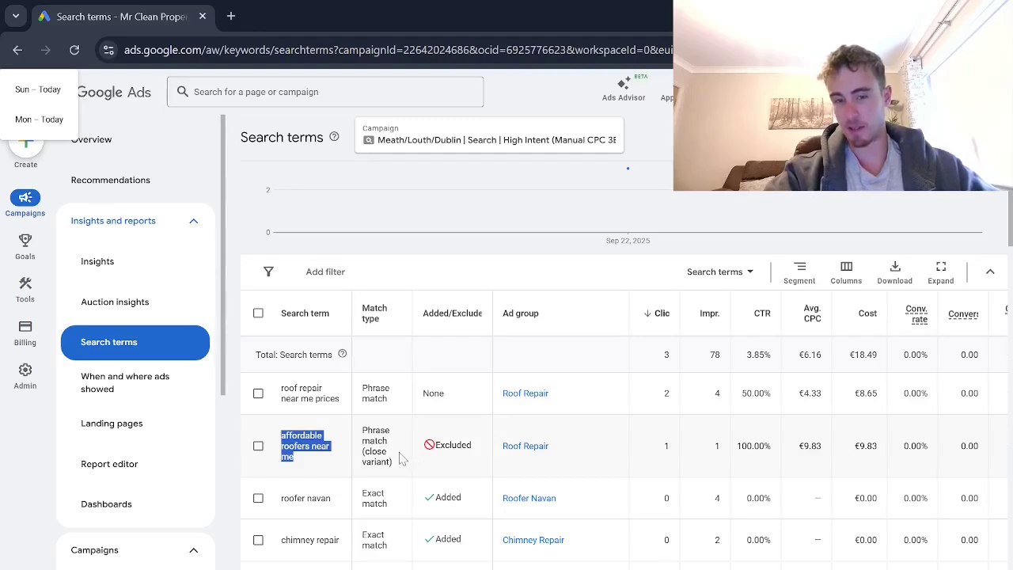
Try to add the search term "chimney experts near me" as an exact match negative keyword at campaign level.
scroll(449, 428, "down", 5)
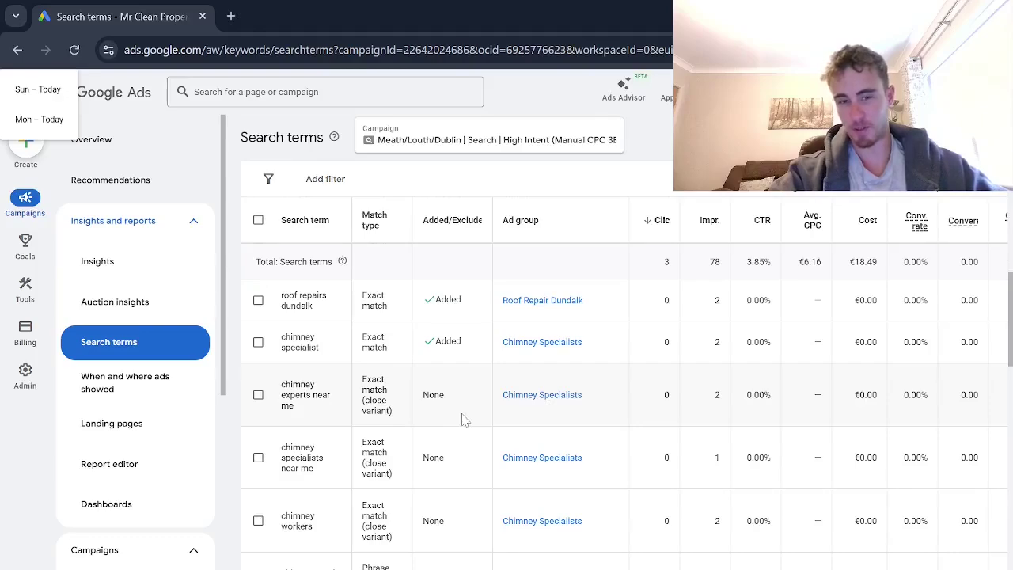
left_click(258, 394)
left_click(427, 181)
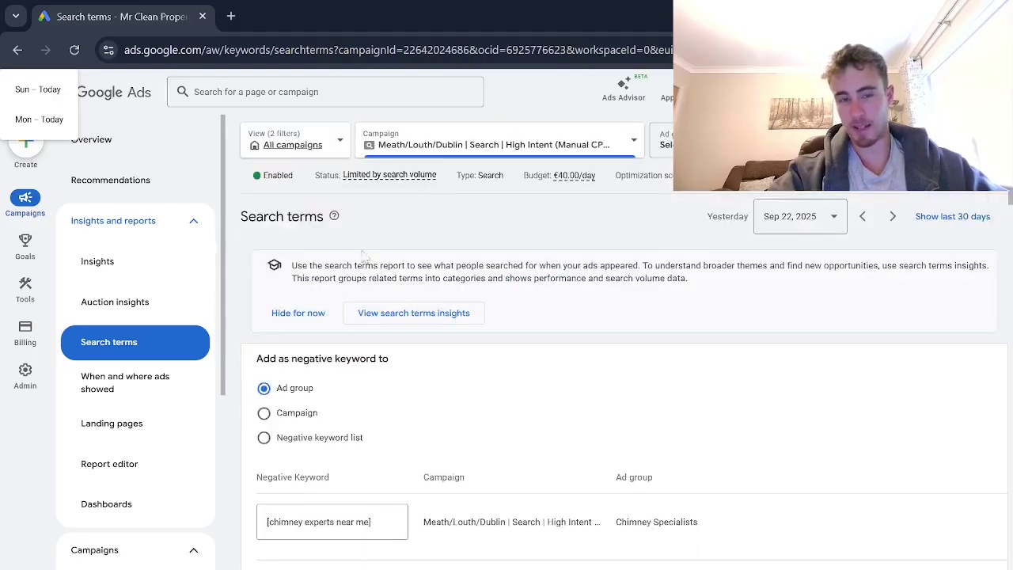
left_click(264, 413)
scroll(312, 471, "down", 2)
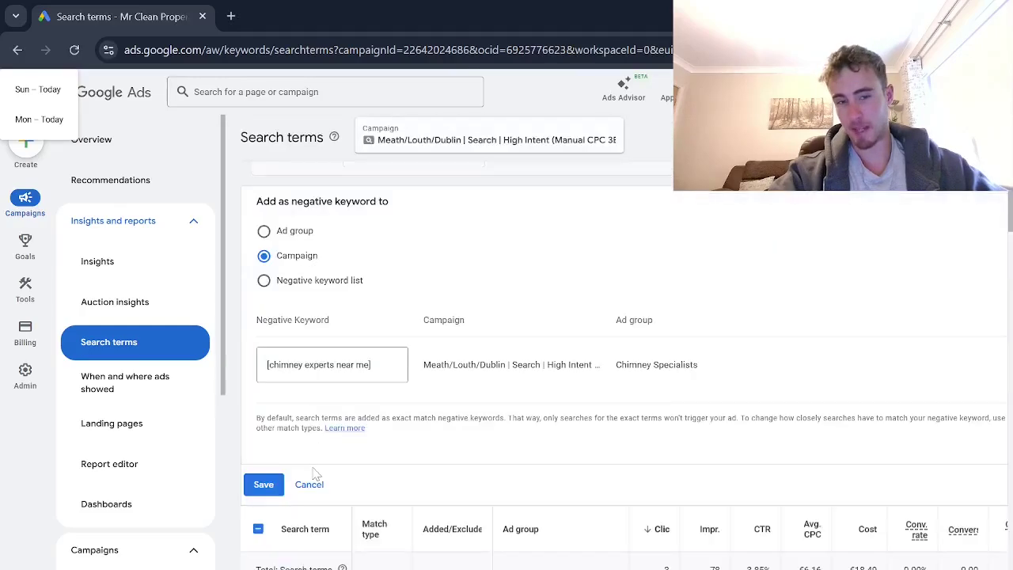
scroll(312, 467, "up", 1)
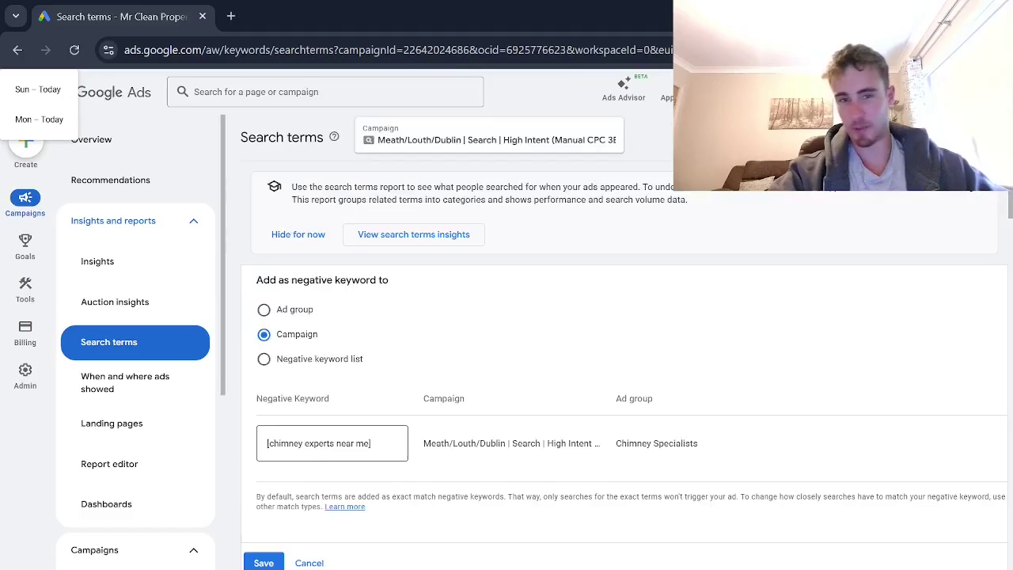
left_click(264, 562)
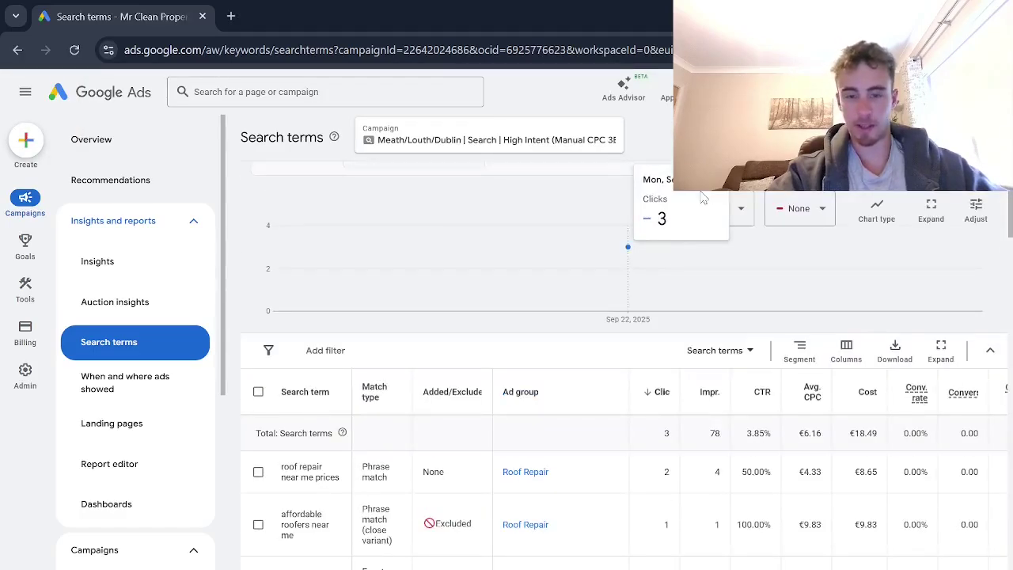
Set the search terms report's date range to all time and check the most-clicked search terms.
left_click(779, 136)
left_click(744, 407)
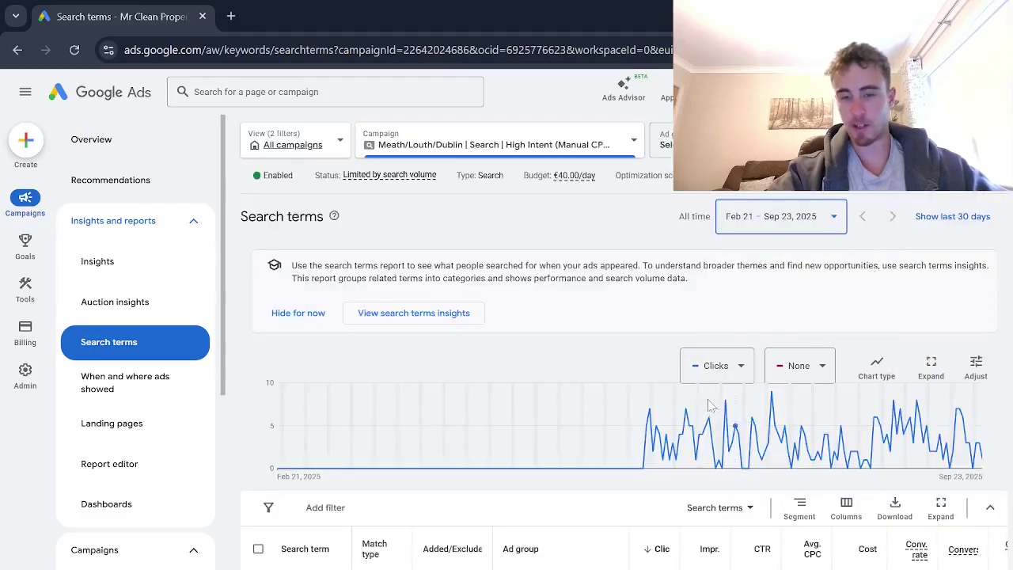
scroll(554, 443, "down", 4)
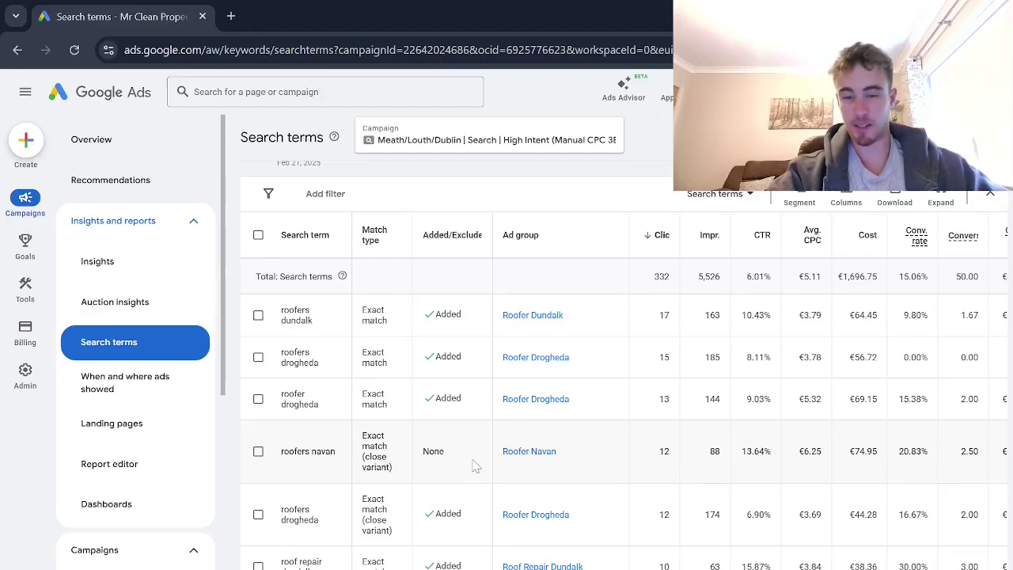
scroll(625, 396, "down", 3)
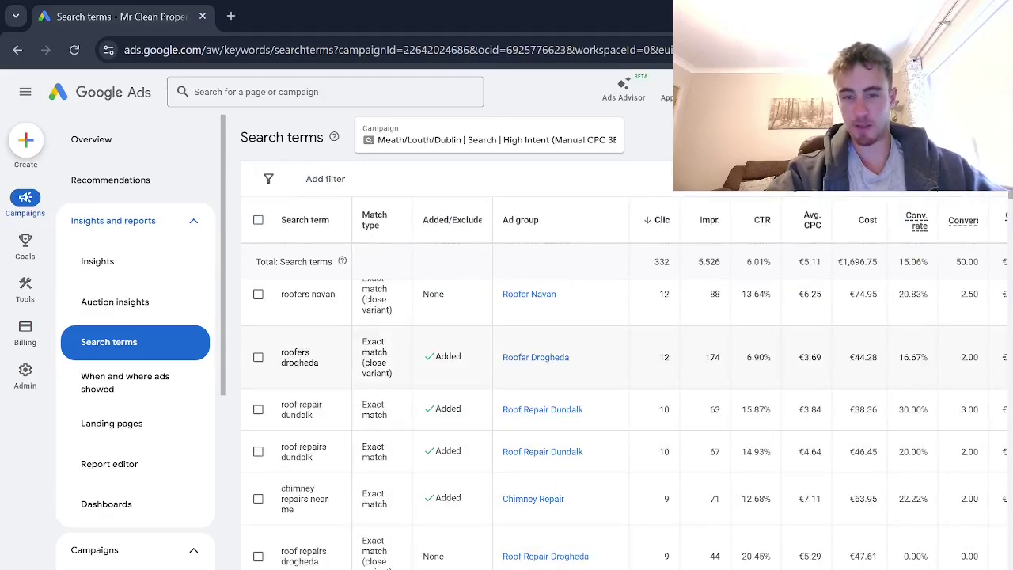
scroll(625, 356, "up", 4)
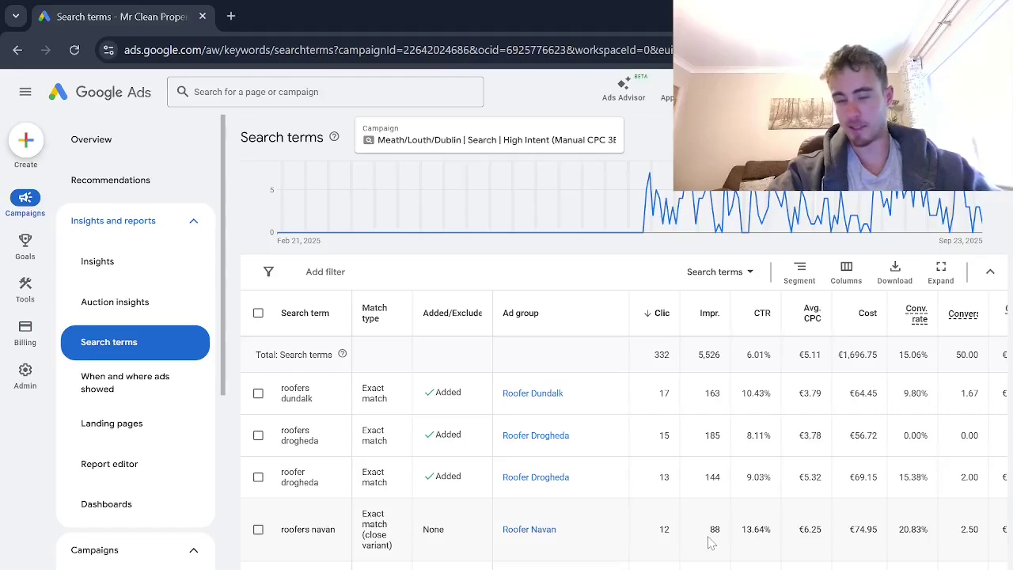
Examine the zero-click chimney and Drogheda roofing search terms for relevance, match type and ad group.
scroll(611, 388, "down", 15)
scroll(611, 388, "up", 10)
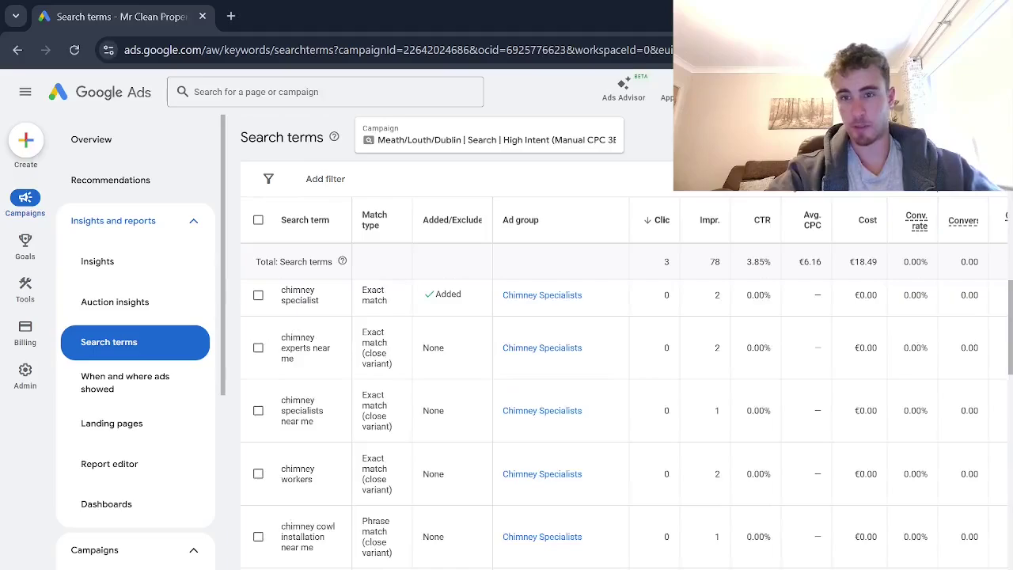
scroll(603, 470, "down", 2)
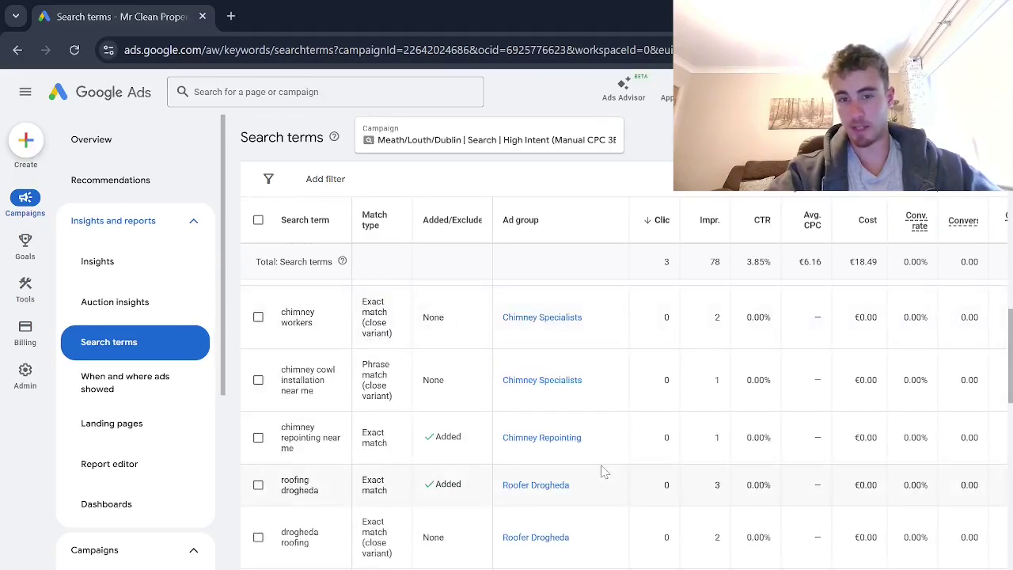
scroll(603, 470, "down", 10)
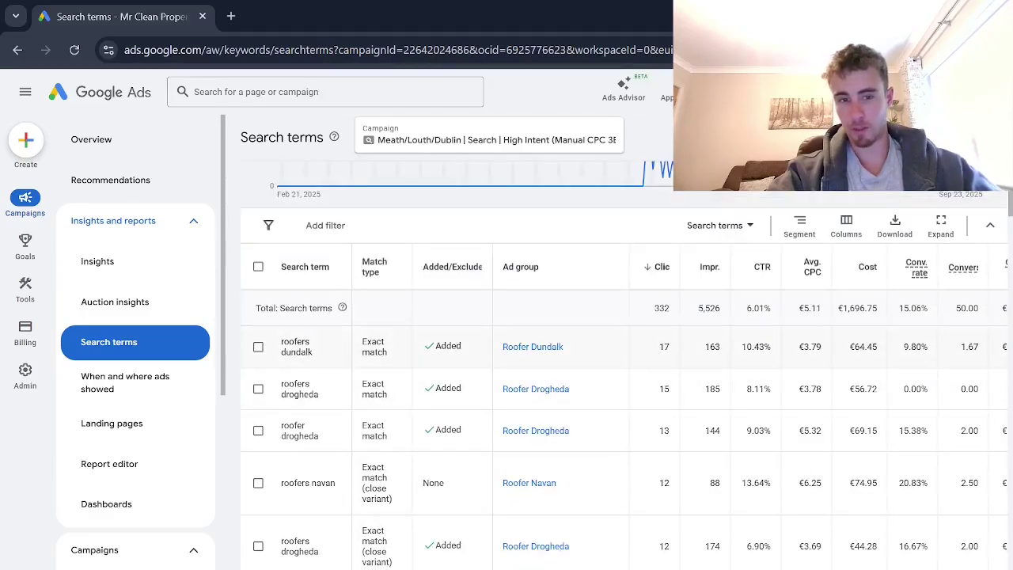
Recheck the search terms with the most clicks and open the campaign's overview page.
scroll(443, 370, "down", 1)
scroll(546, 360, "up", 1)
scroll(625, 358, "down", 2)
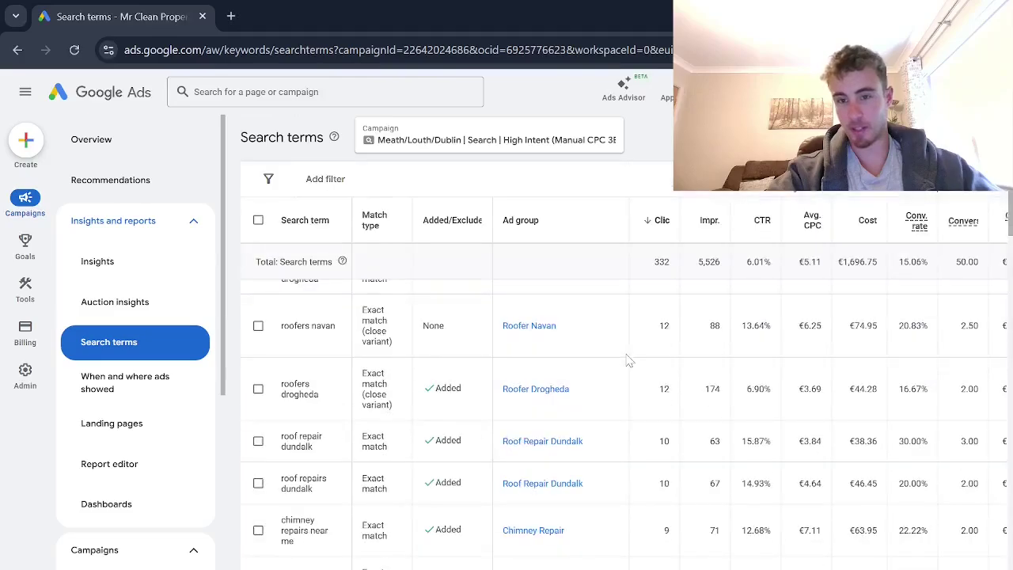
scroll(625, 360, "up", 3)
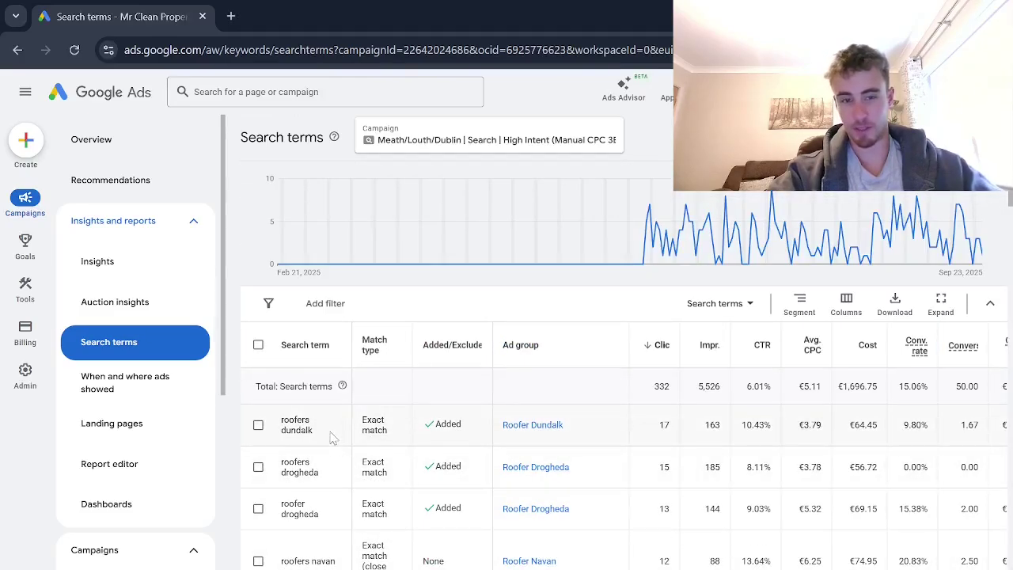
left_click(548, 434)
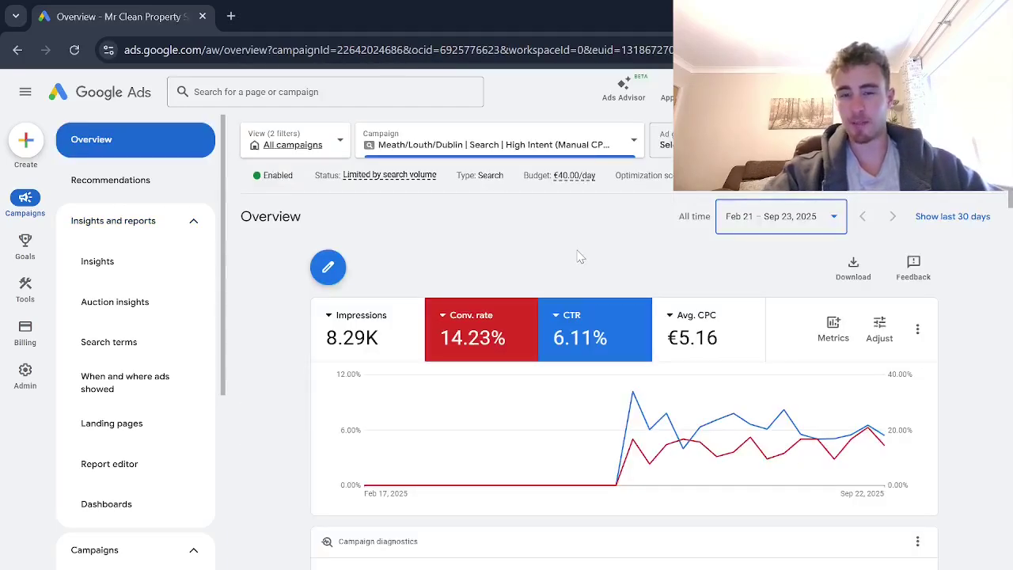